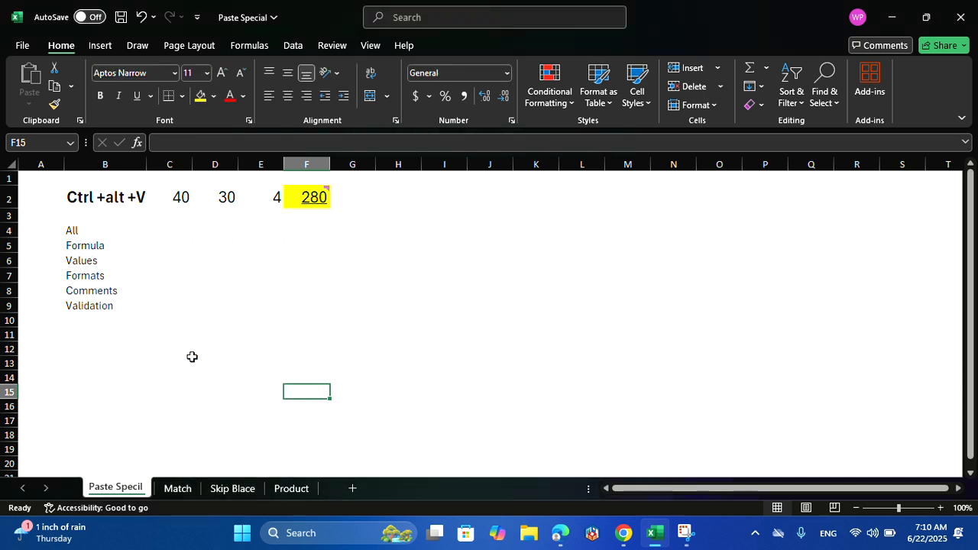
- Rename the "Paste Specil" worksheet as "Paste Special"
right_click(118, 488)
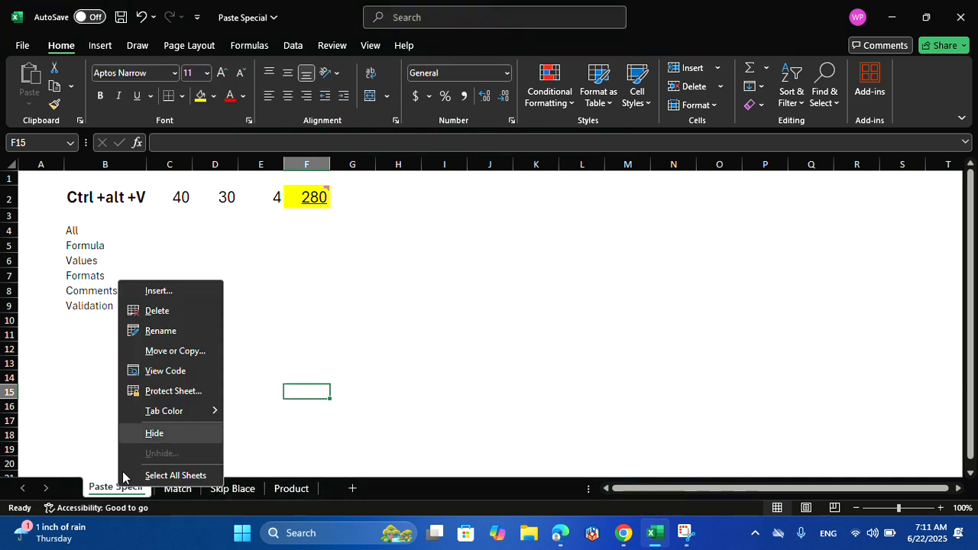
click(196, 332)
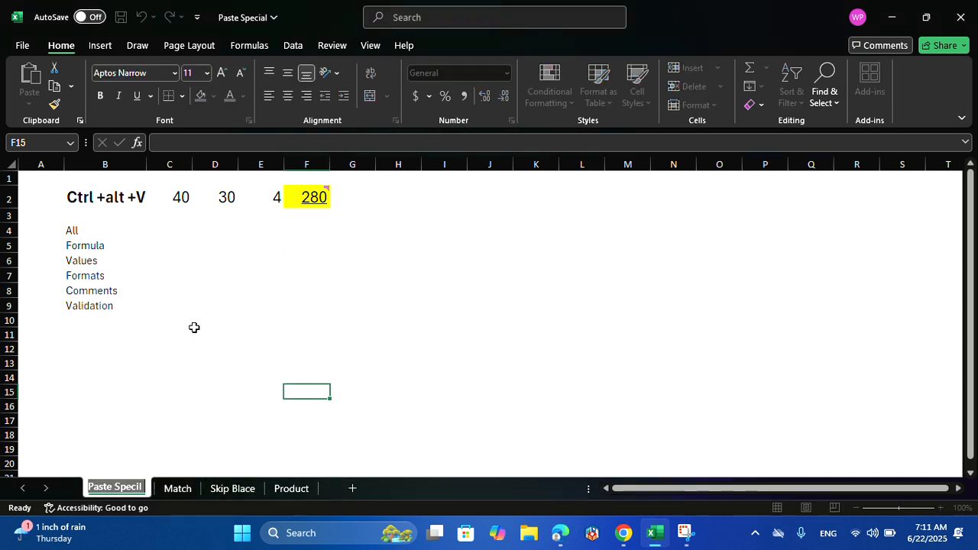
text(Paste S)
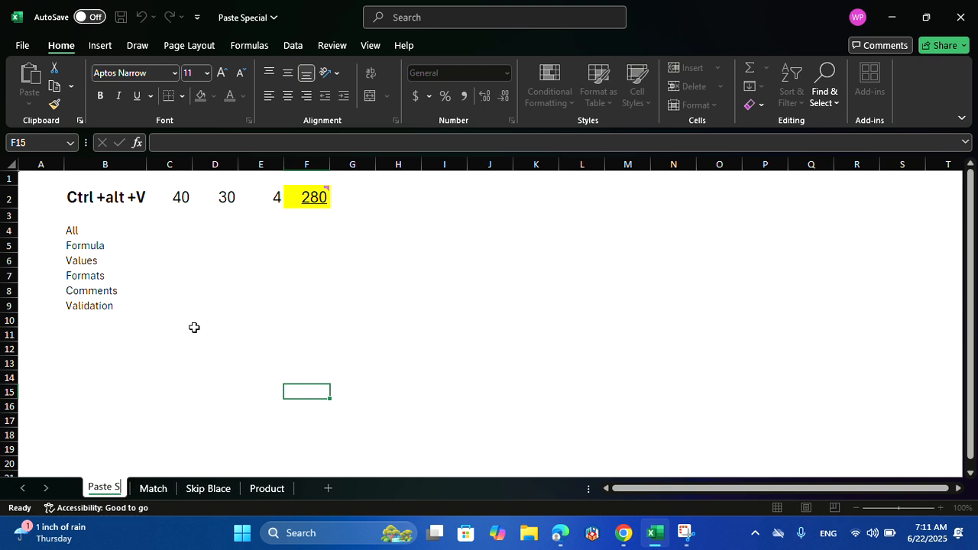
text(pecial)
key(Return)
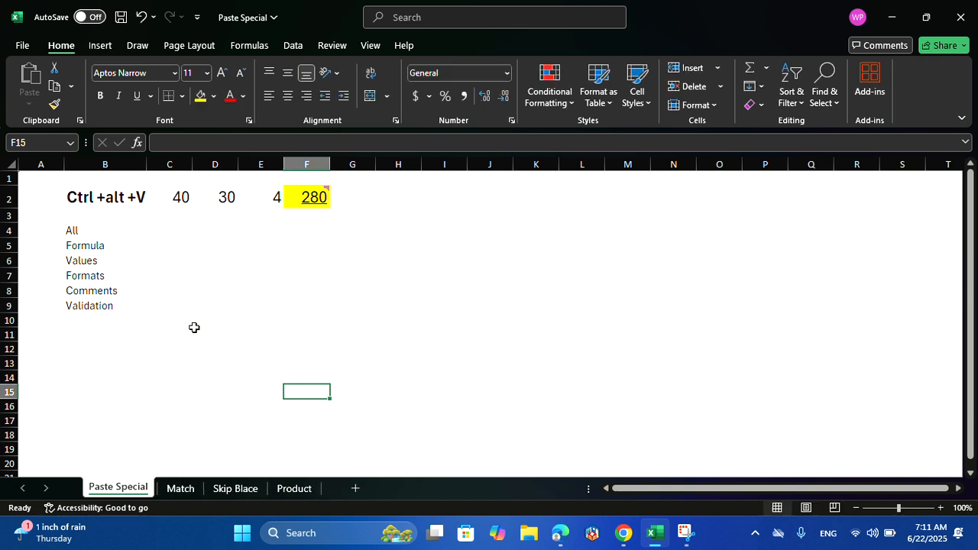
- Copy the highlighted formula cell F2 and examine the available Paste Special options without pasting anything
click(319, 301)
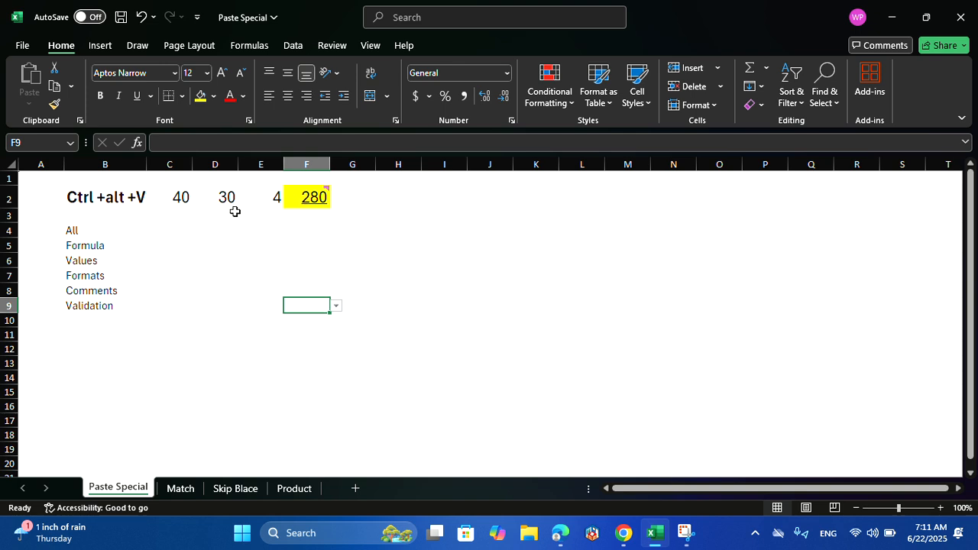
click(289, 196)
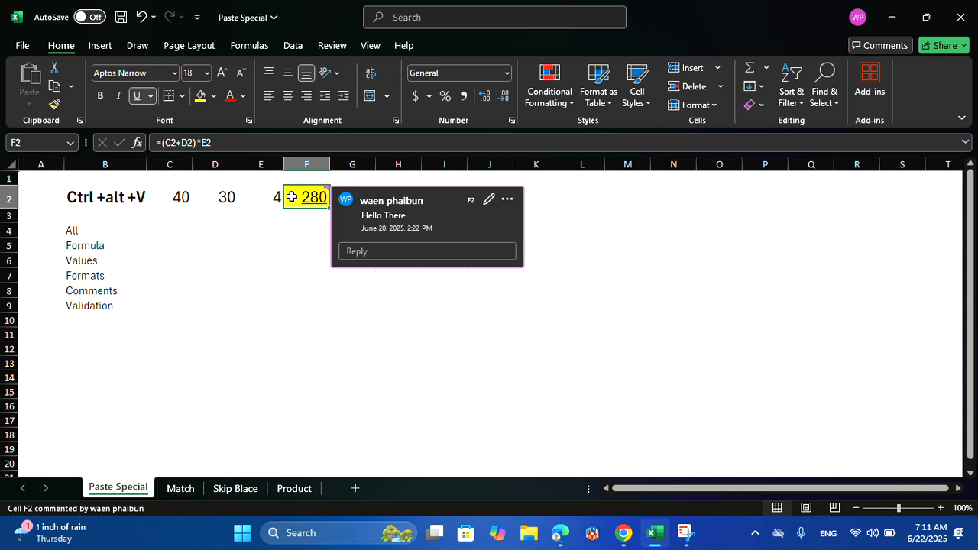
click(292, 196)
key(ctrl+c)
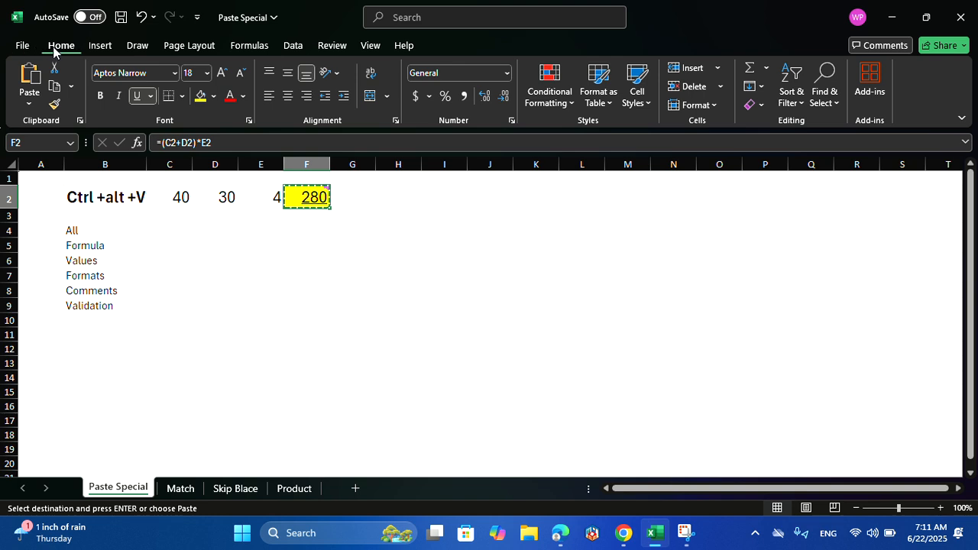
click(30, 104)
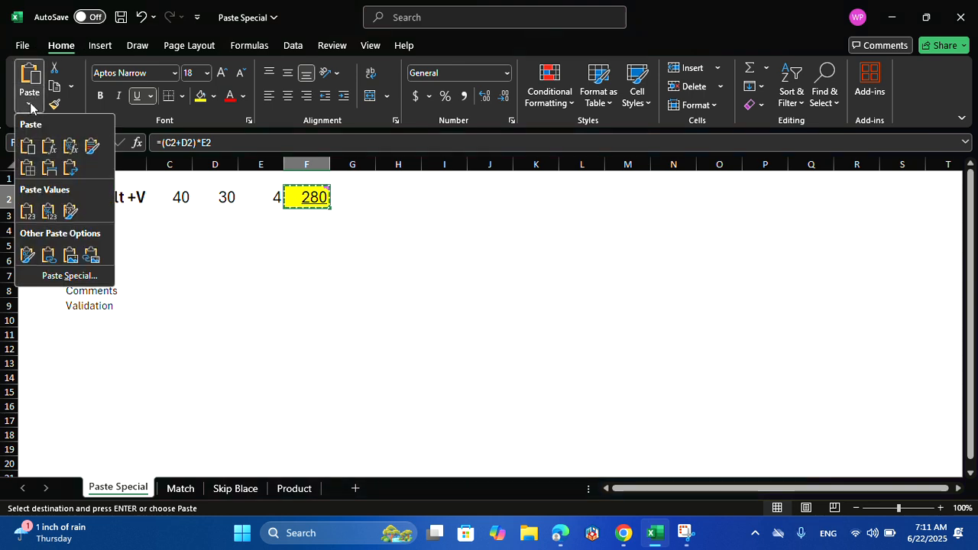
click(67, 276)
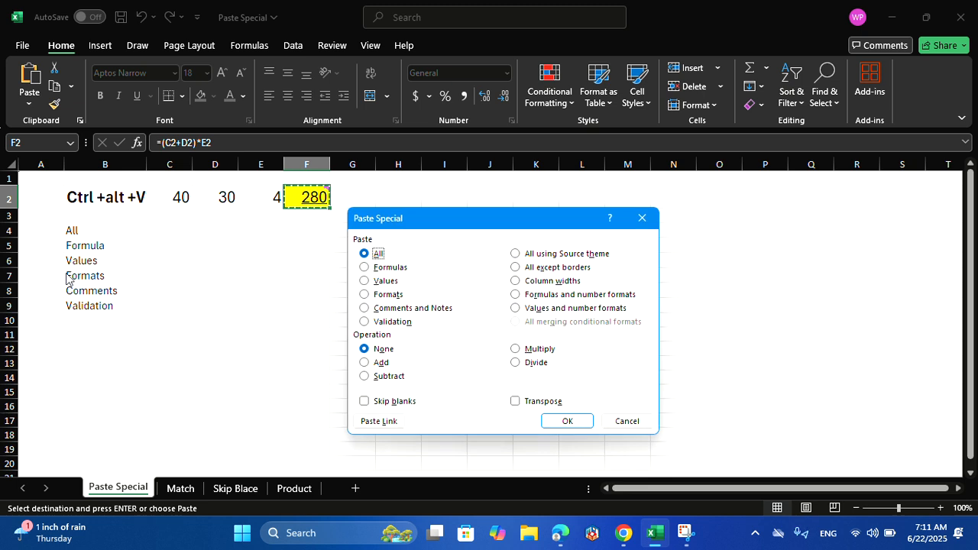
click(642, 218)
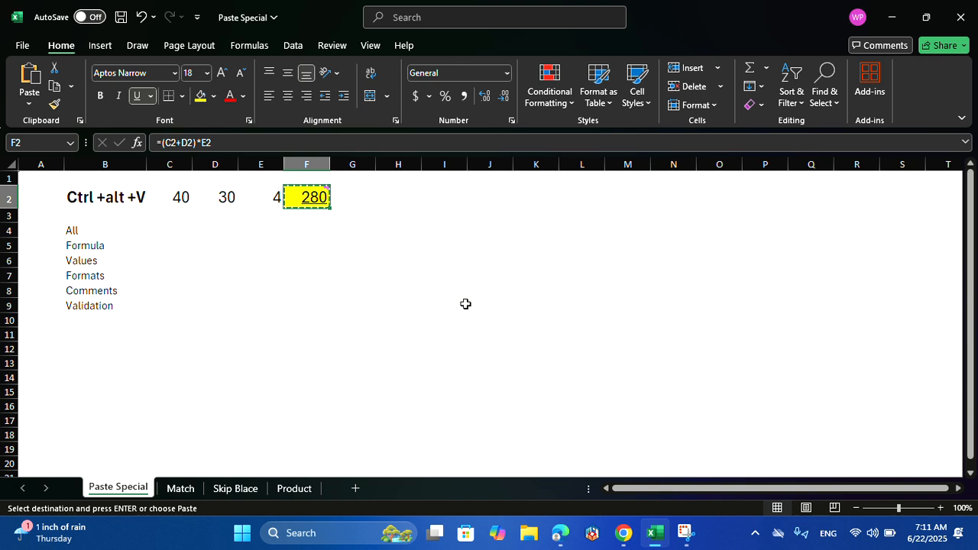
key(ctrl+alt+v)
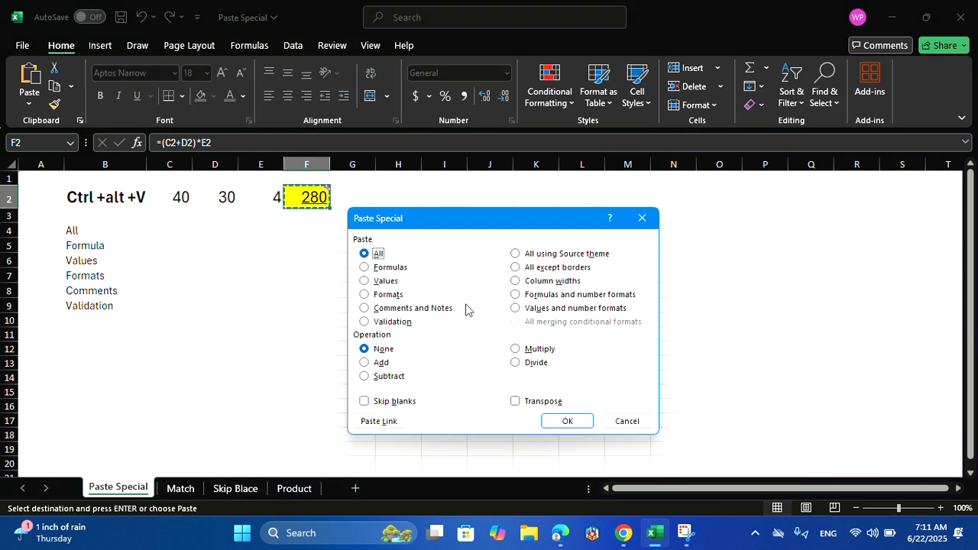
click(642, 219)
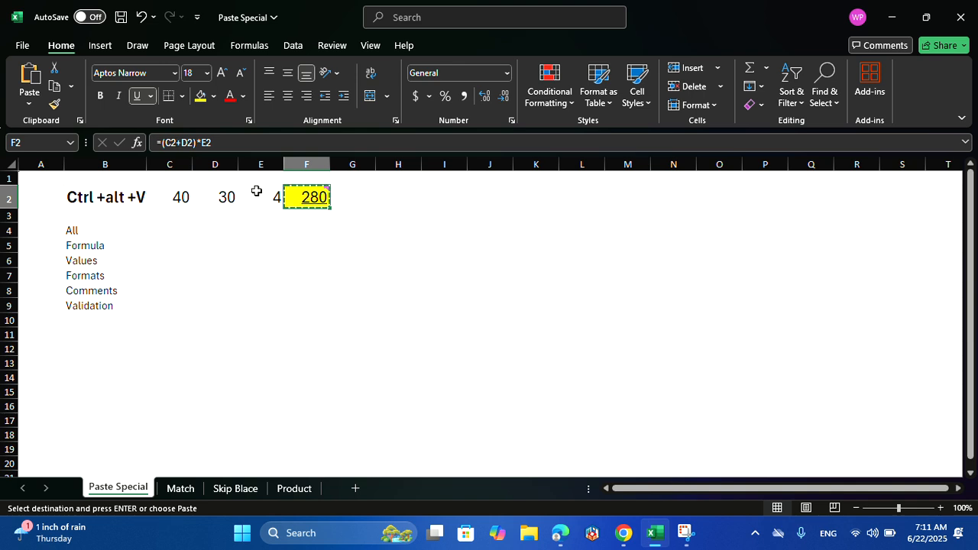
- Center the contents of column E horizontally
click(260, 165)
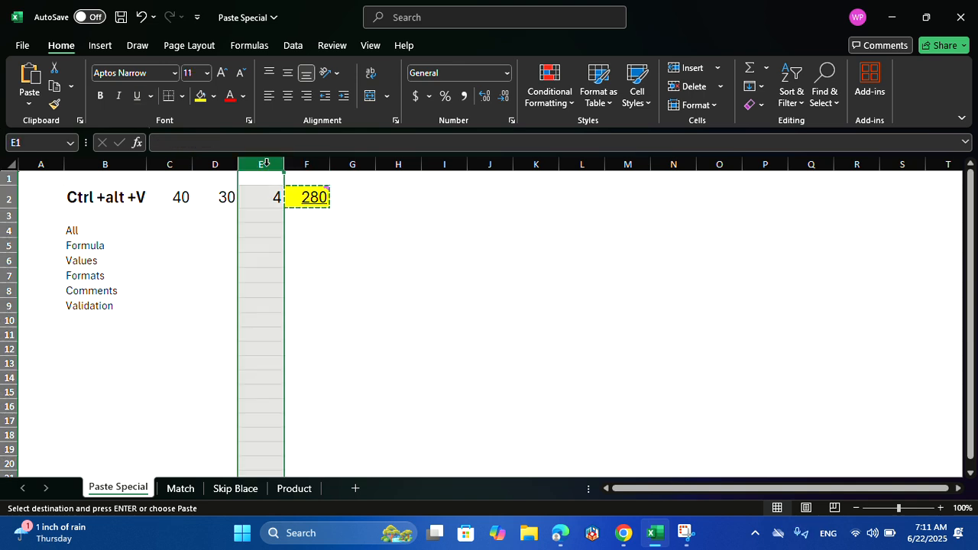
click(288, 95)
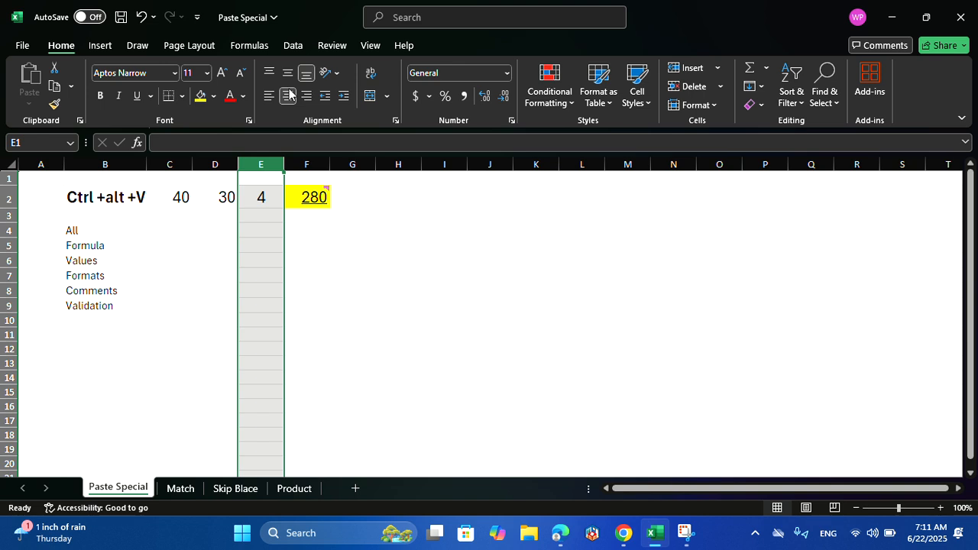
click(389, 243)
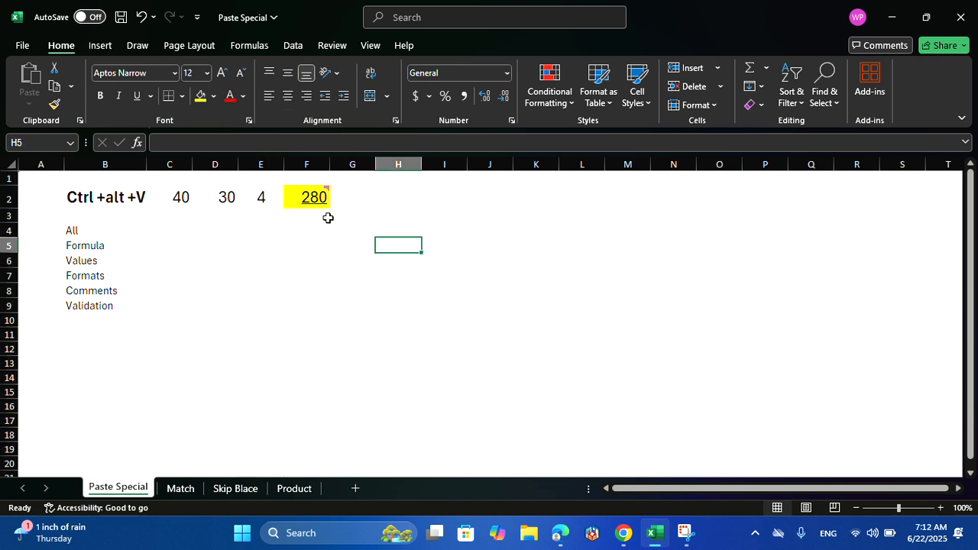
- Copy cell F2 and paste it into F4 in the All row using Paste Special with the All option
click(292, 201)
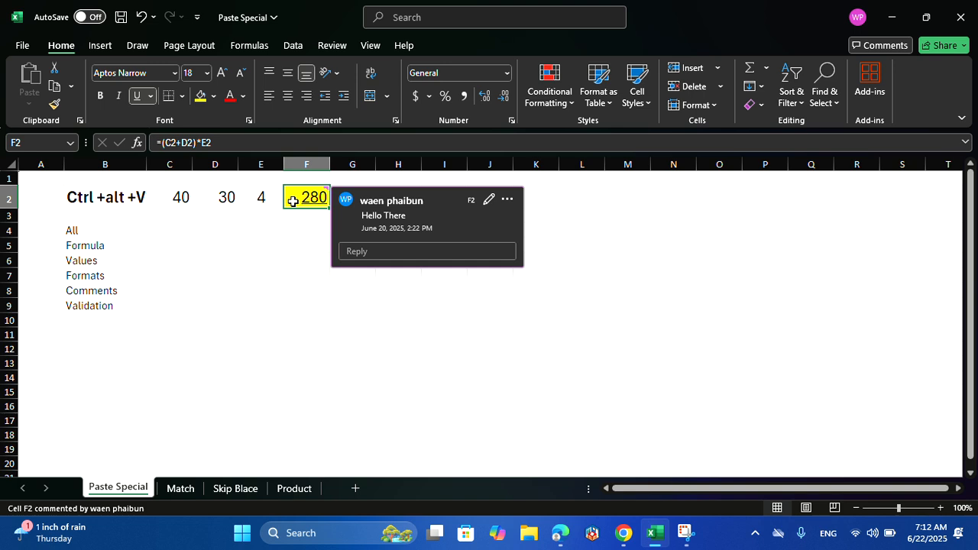
key(ctrl+c)
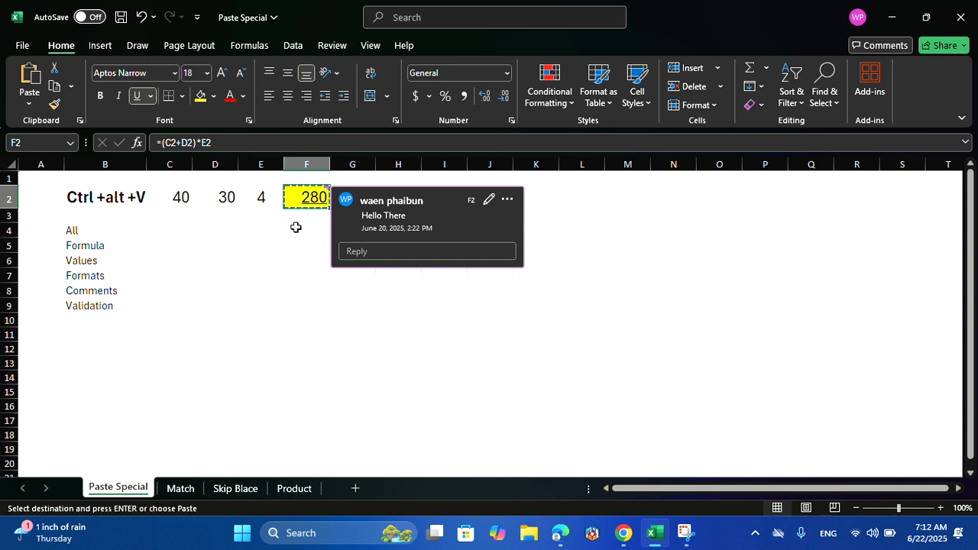
click(297, 232)
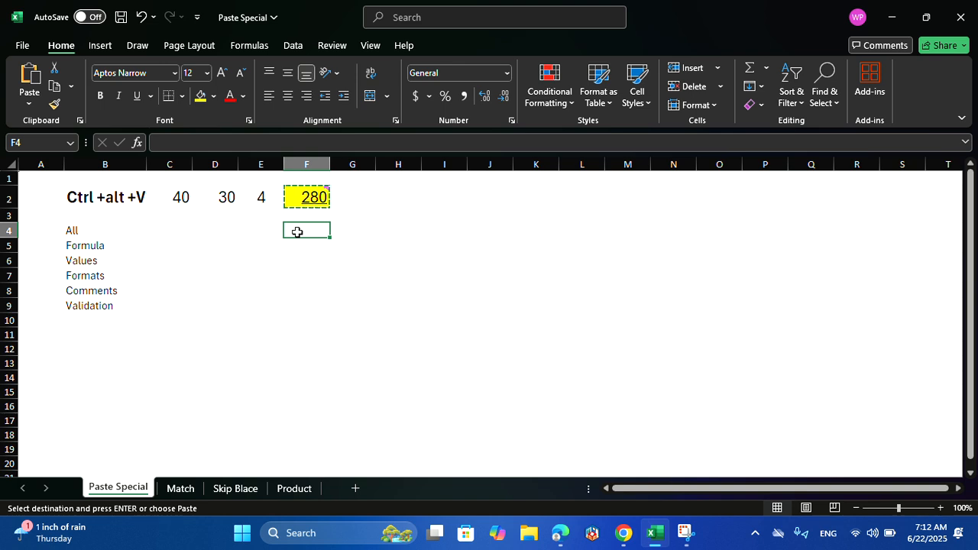
key(ctrl+alt+v)
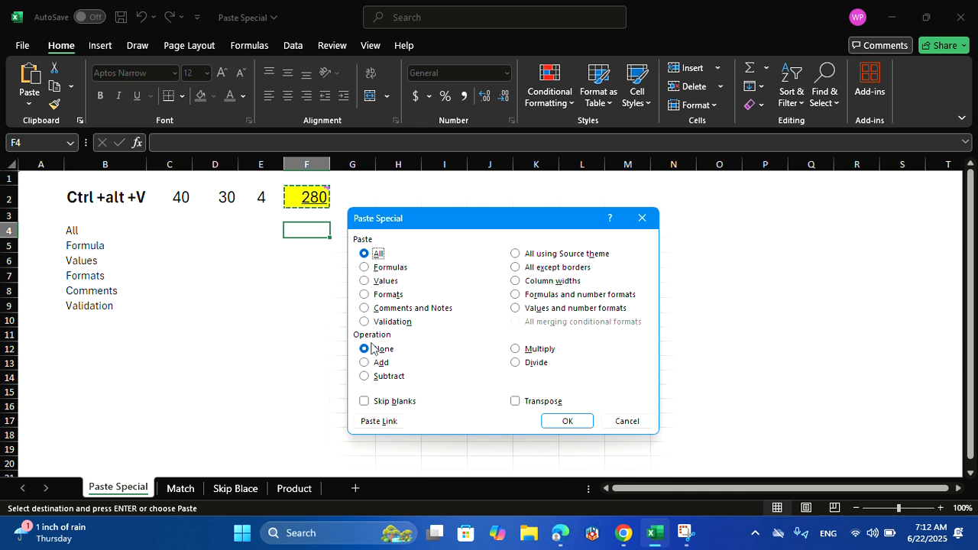
click(567, 421)
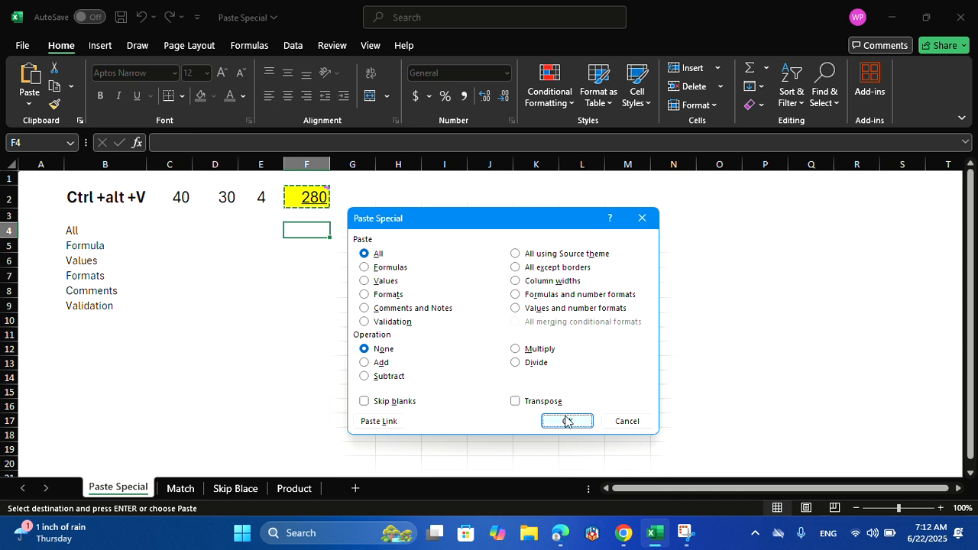
click(482, 264)
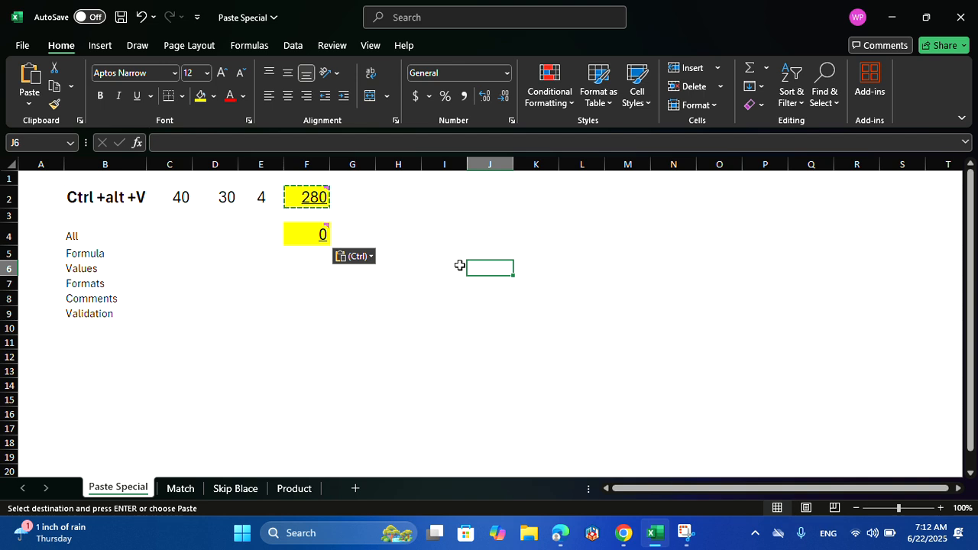
mouse_move(287, 235)
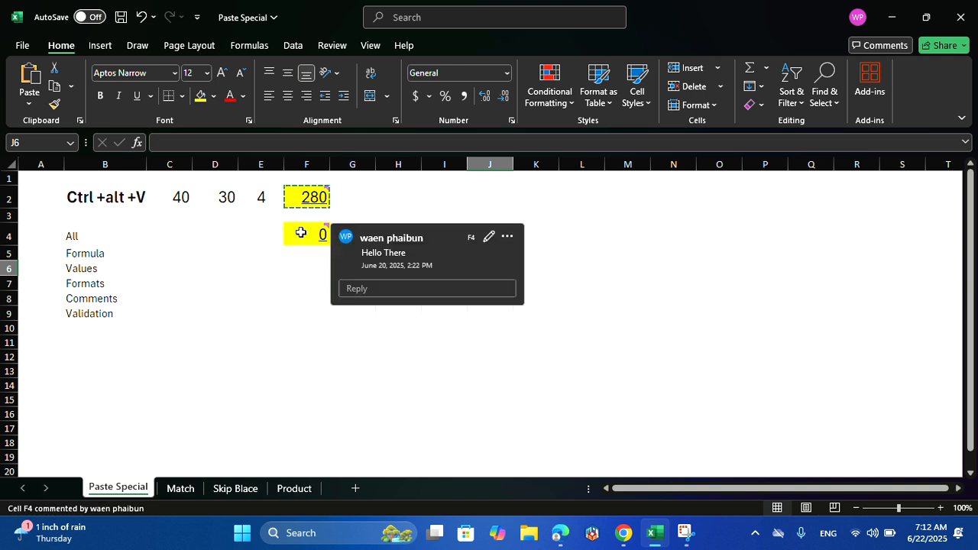
- Fill the All row with 20 in C4, 10 in D4 and 2 in E4
click(153, 236)
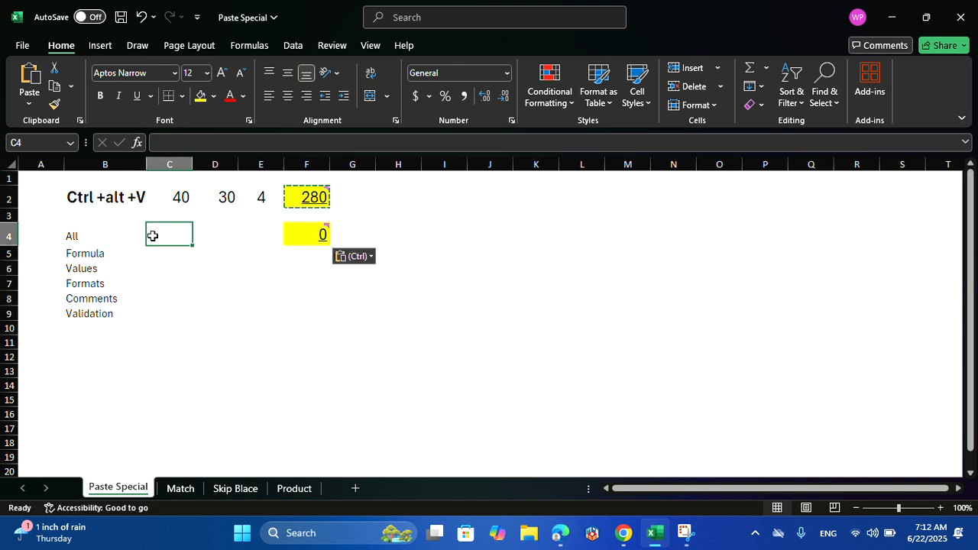
text(20)
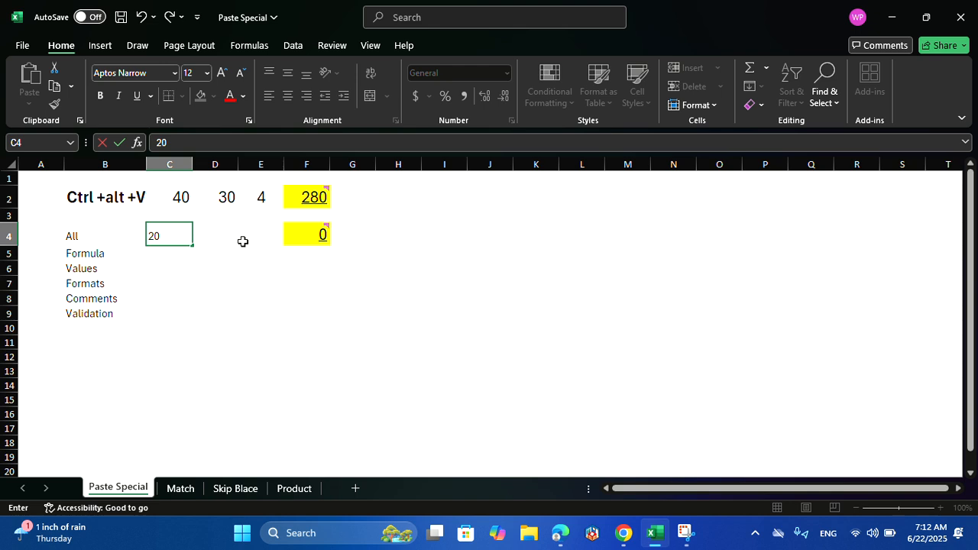
click(225, 232)
text(10)
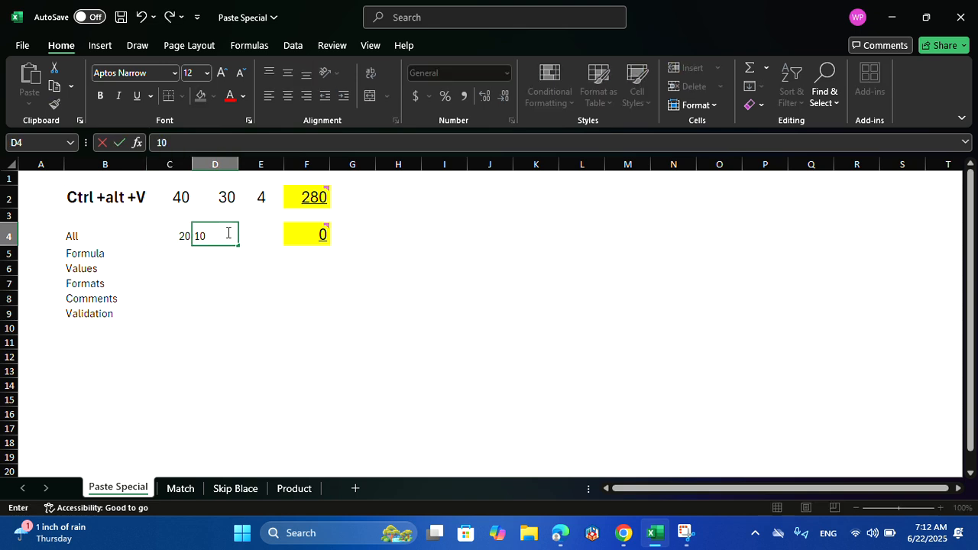
click(275, 235)
text(2)
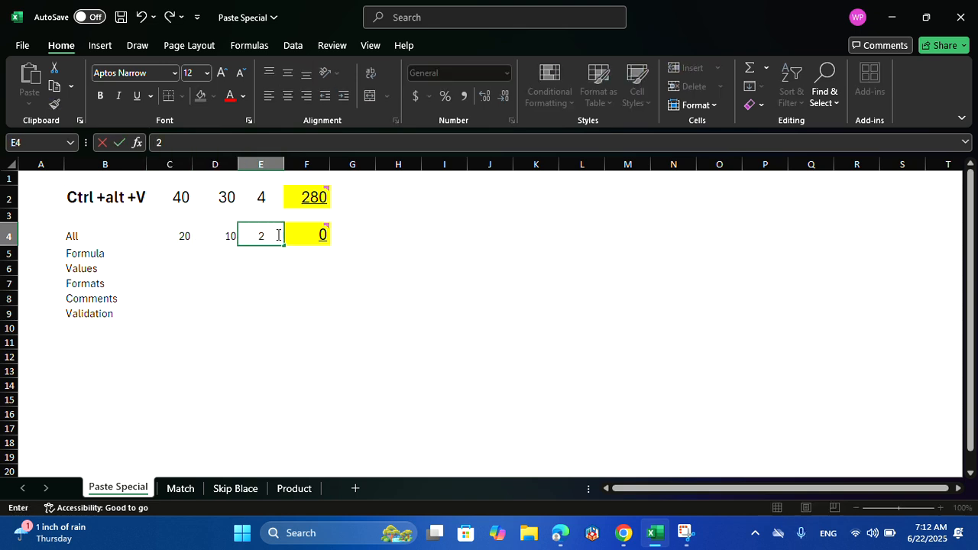
click(417, 308)
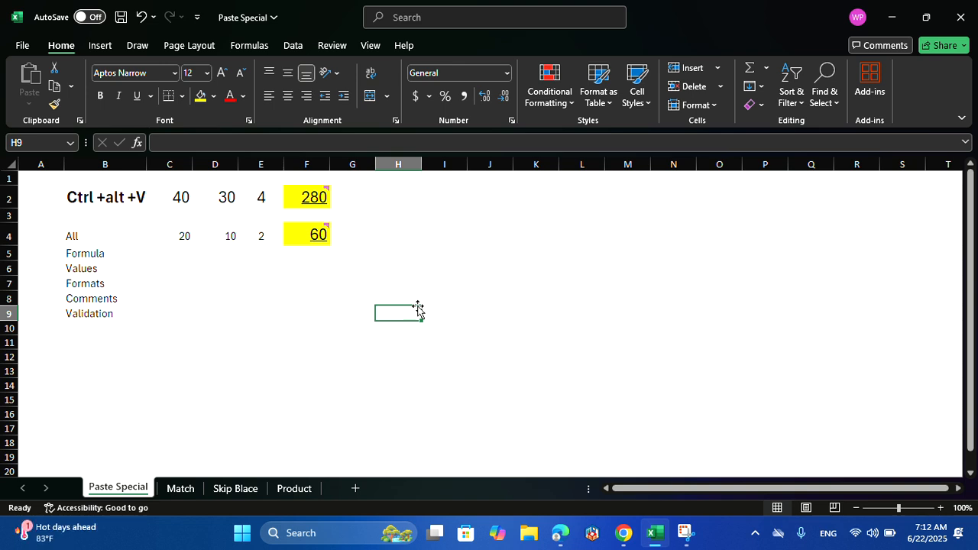
- Copy cell F2 and paste only its formula into F5 in the Formula row using Paste Special
click(300, 200)
mouse_move(300, 200)
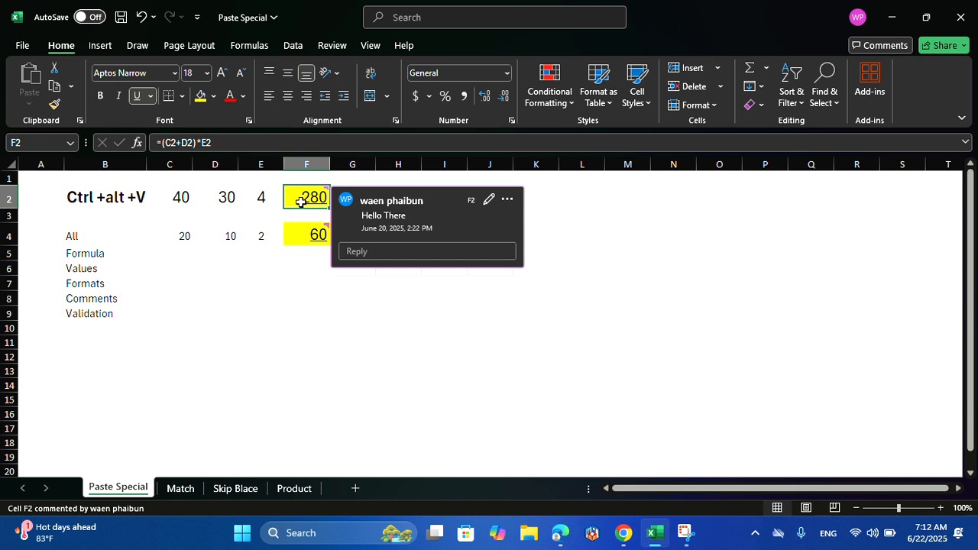
key(ctrl+c)
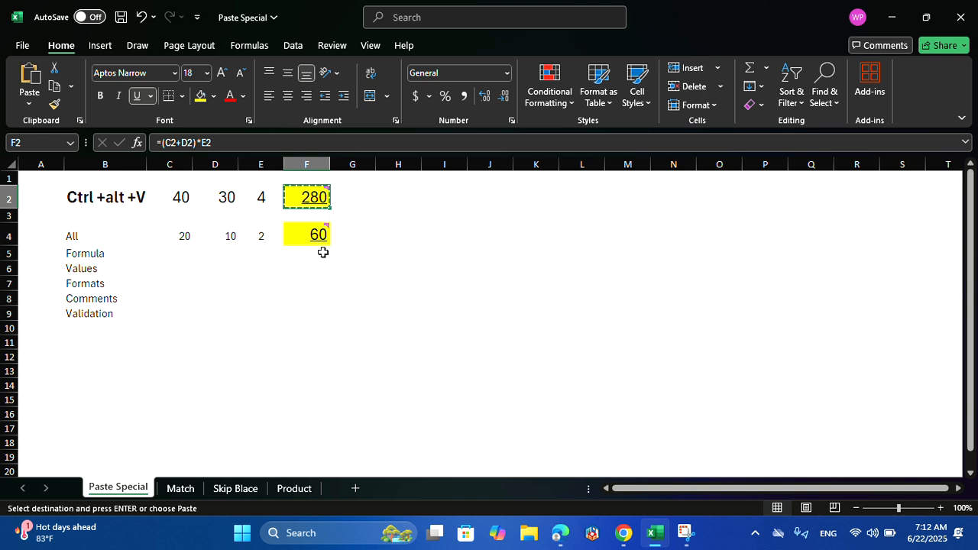
click(324, 252)
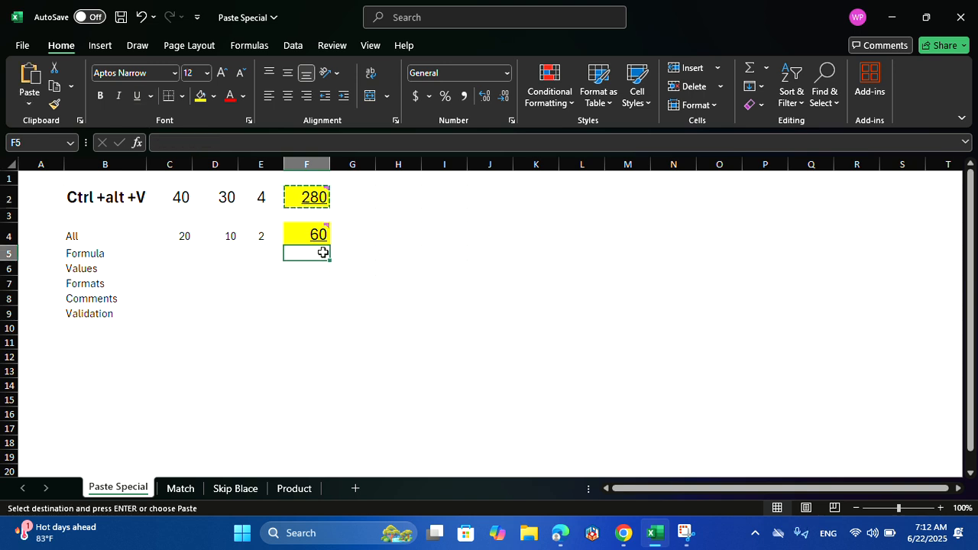
key(ctrl+alt+v)
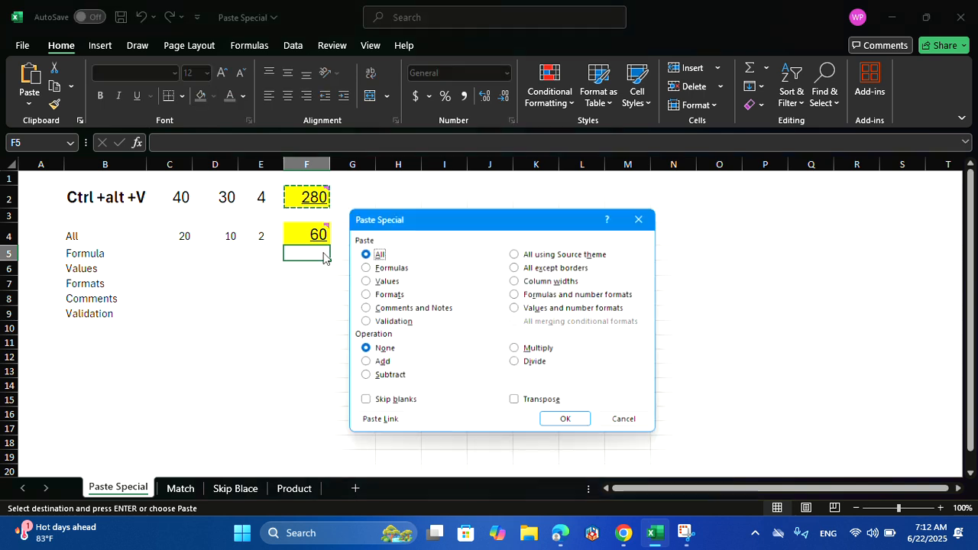
click(365, 267)
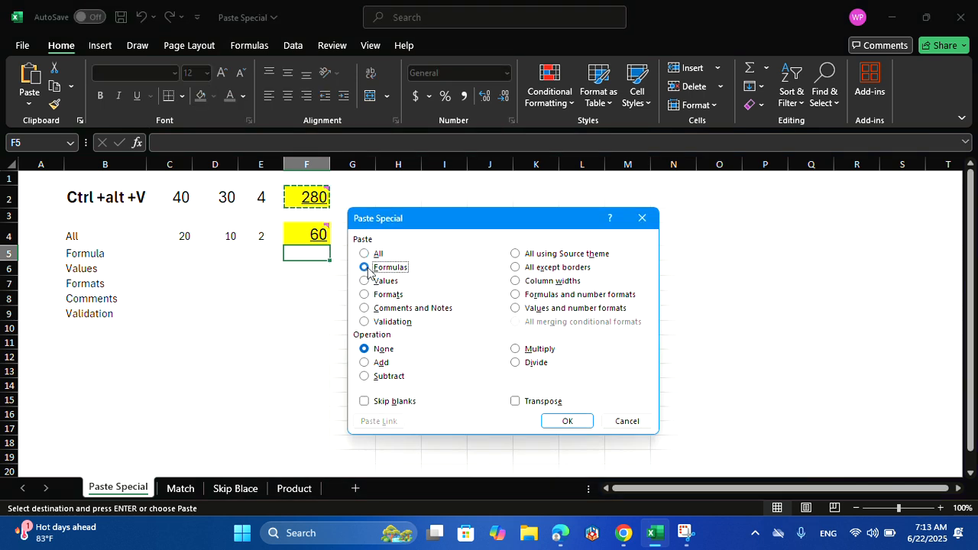
click(568, 421)
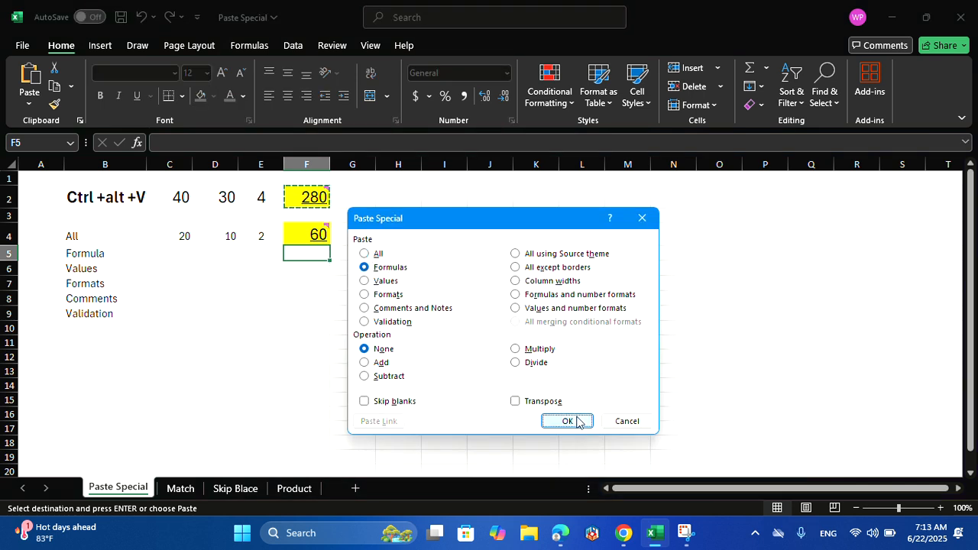
mouse_move(324, 235)
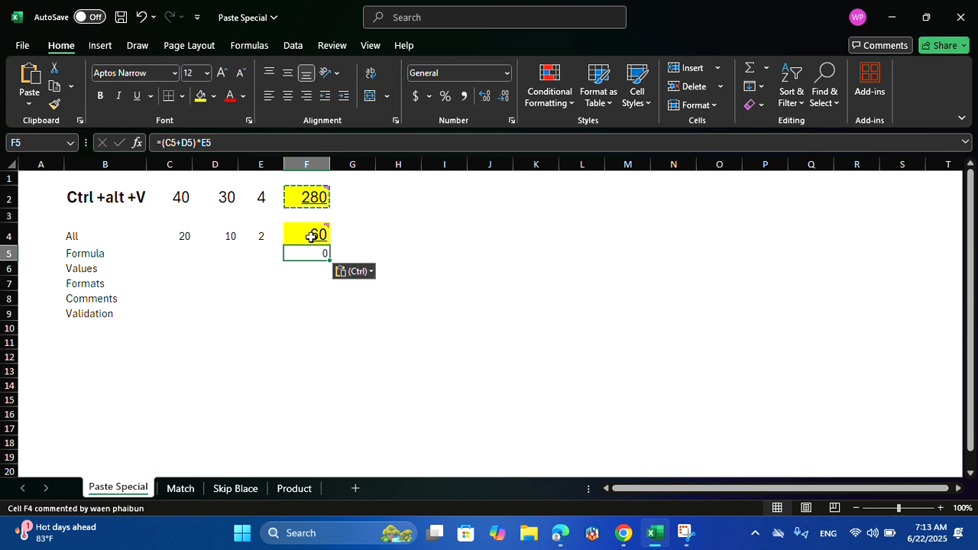
- Fill the Formula row with 20 in C5, 10 in D5 and 2 in E5
click(185, 256)
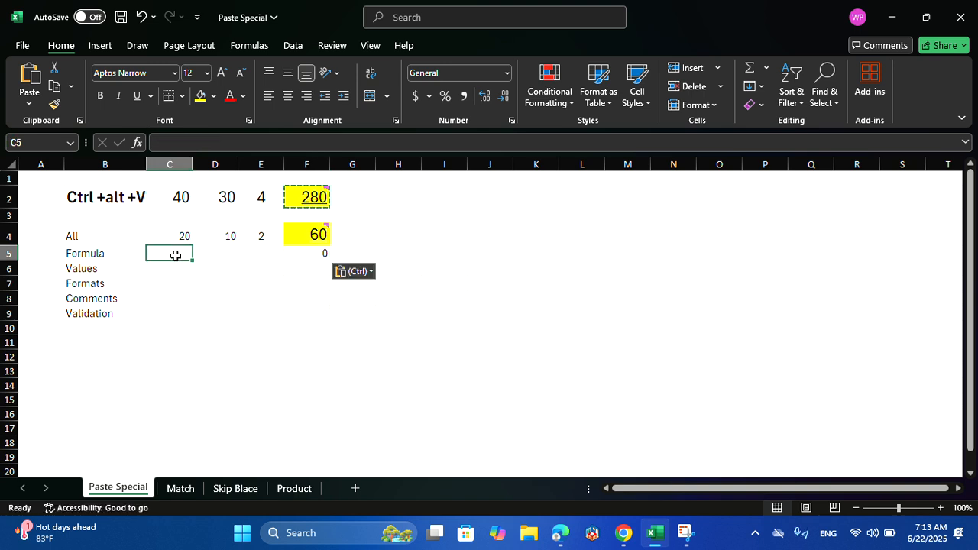
text(20)
click(234, 257)
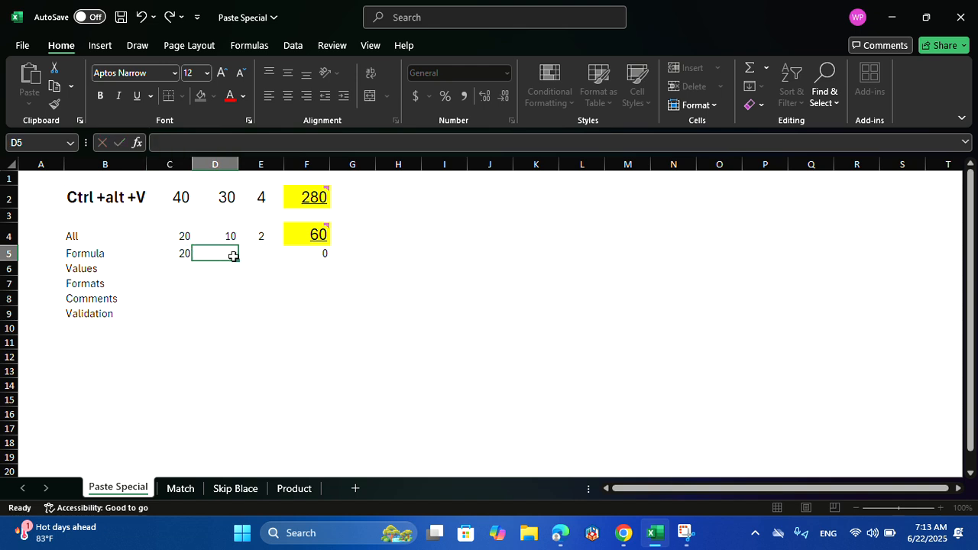
text(10)
click(260, 253)
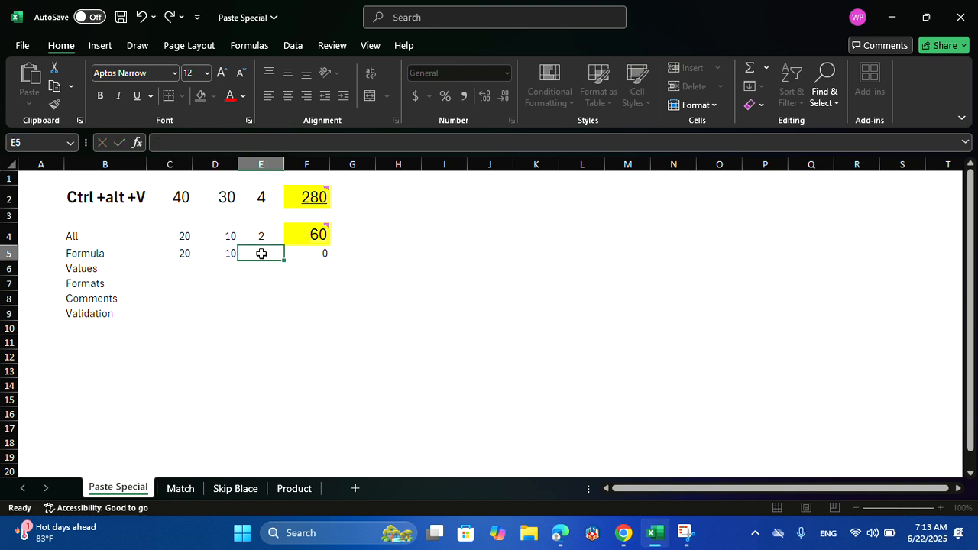
text(2)
click(401, 328)
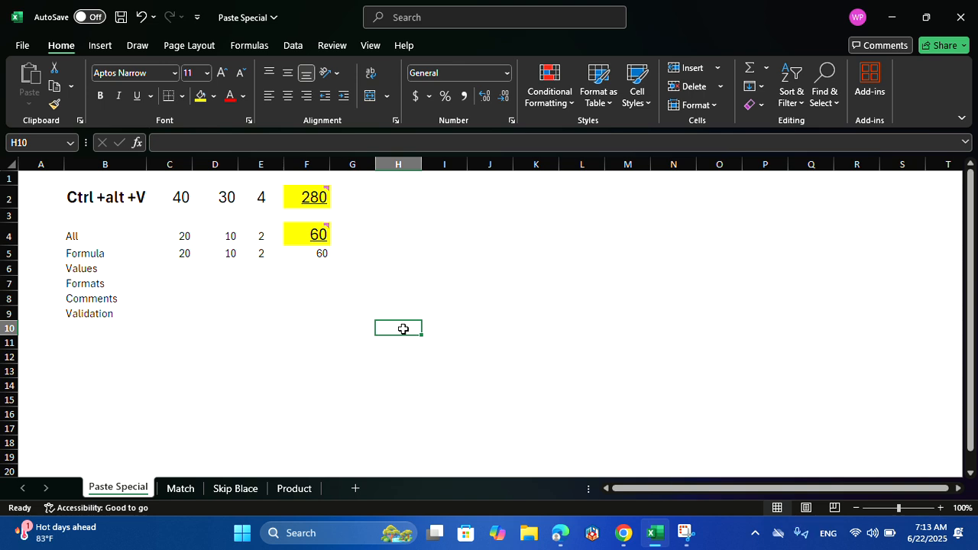
- Copy cell F2 and paste only its value into F6 in the Values row using Paste Special
click(312, 200)
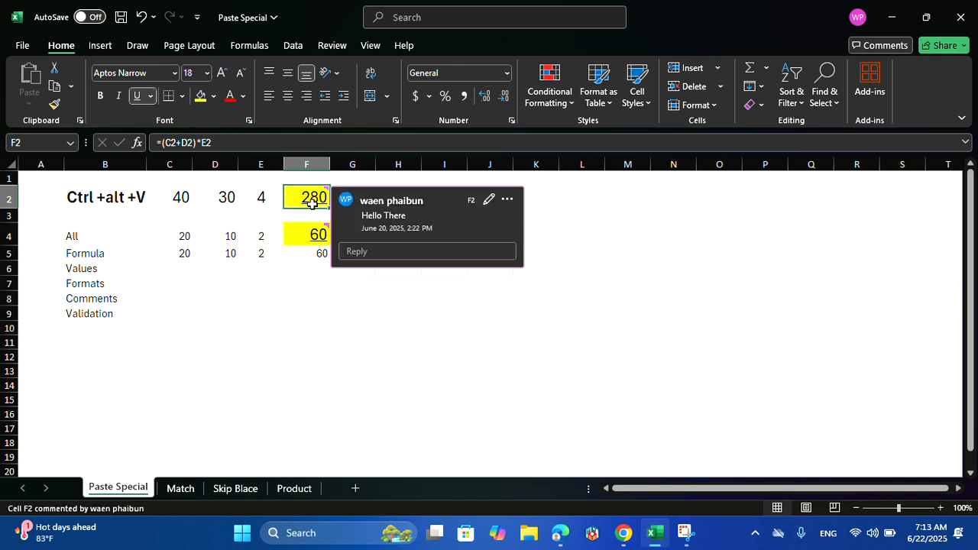
key(ctrl+c)
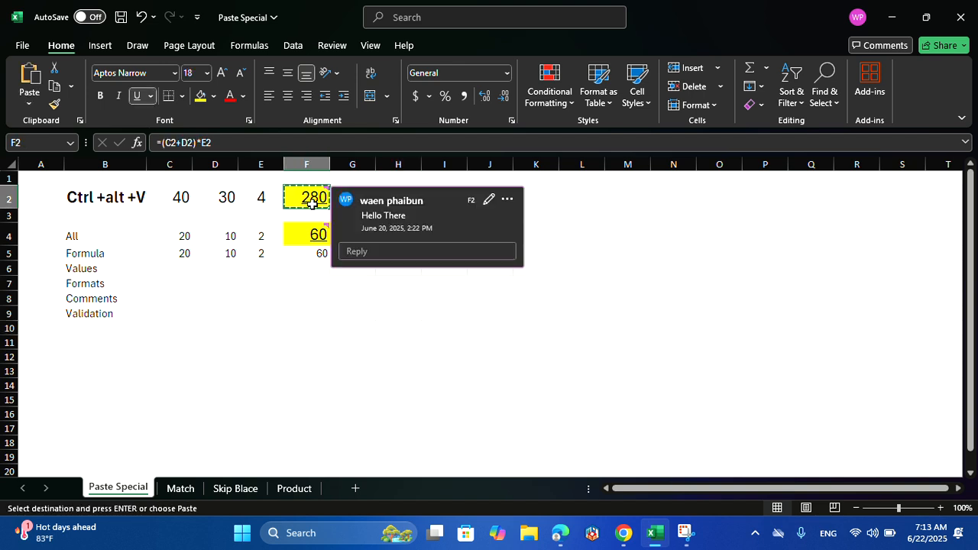
click(308, 265)
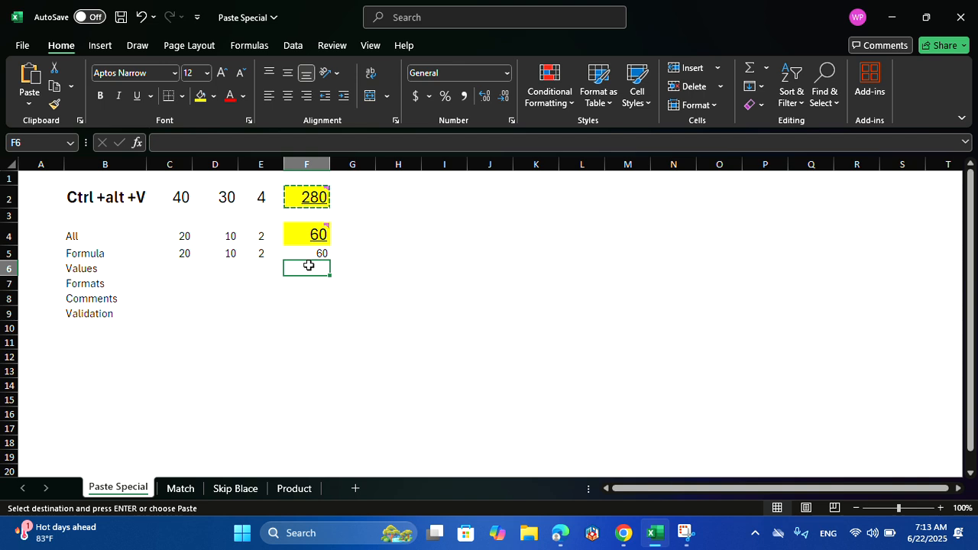
key(ctrl+alt+v)
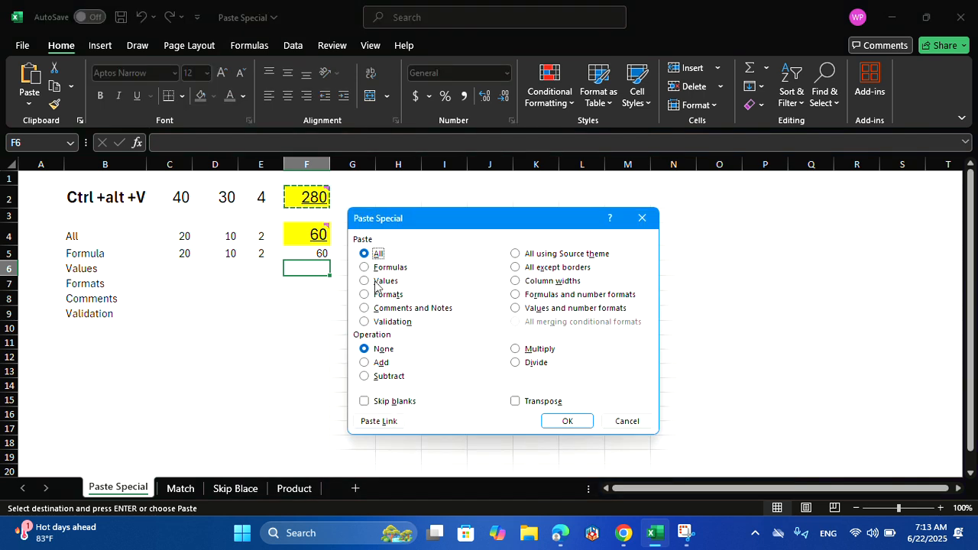
click(365, 281)
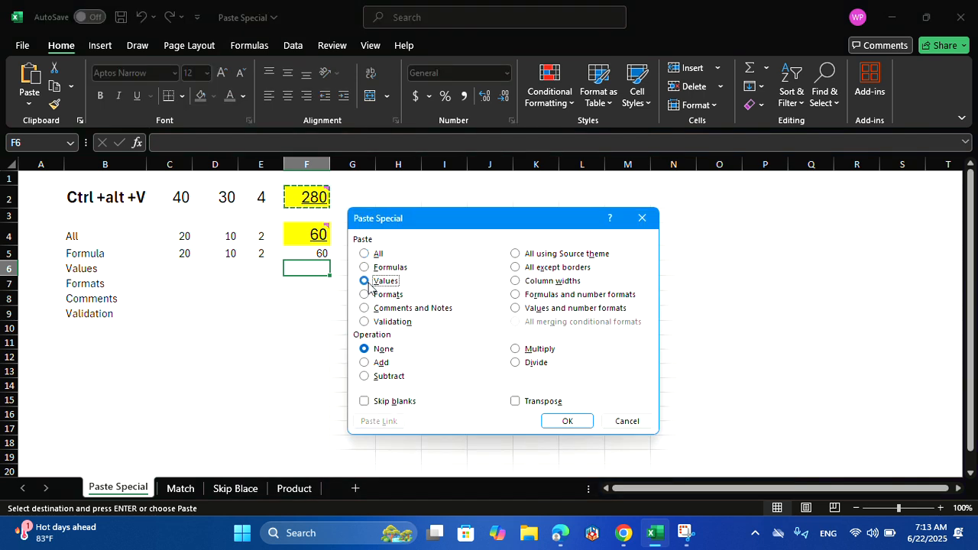
click(567, 421)
click(562, 416)
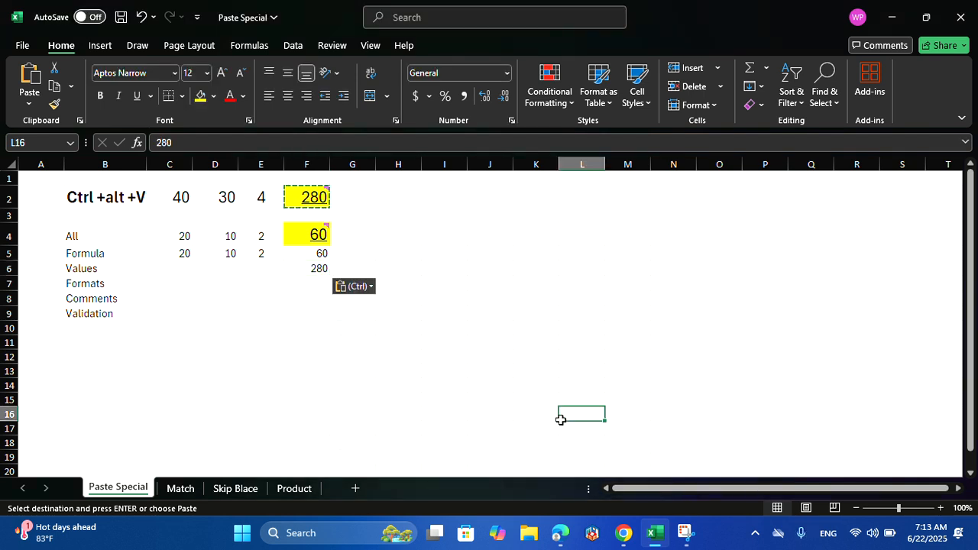
click(300, 268)
- Try a regular paste of the copied cell F2 into the empty cell M3
mouse_move(309, 220)
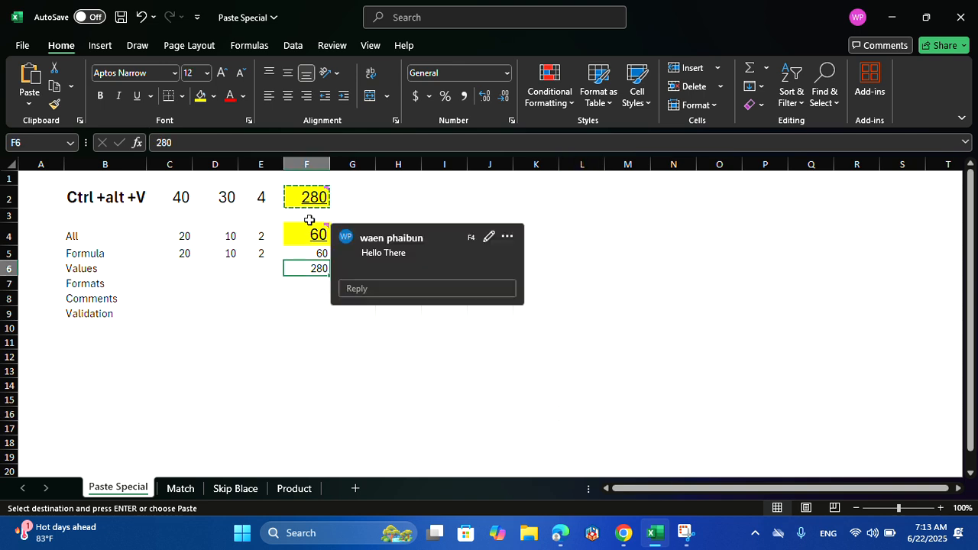
click(313, 191)
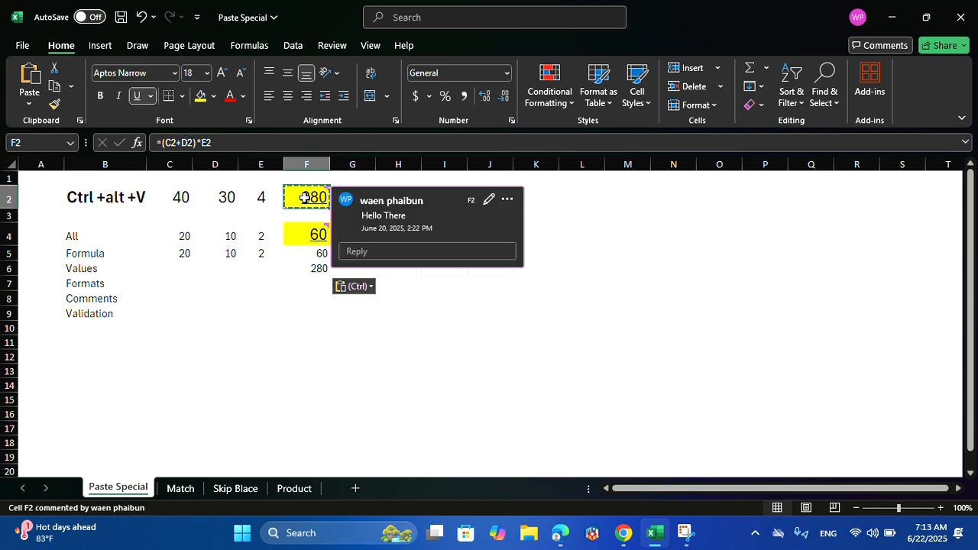
click(622, 214)
key(ctrl+v)
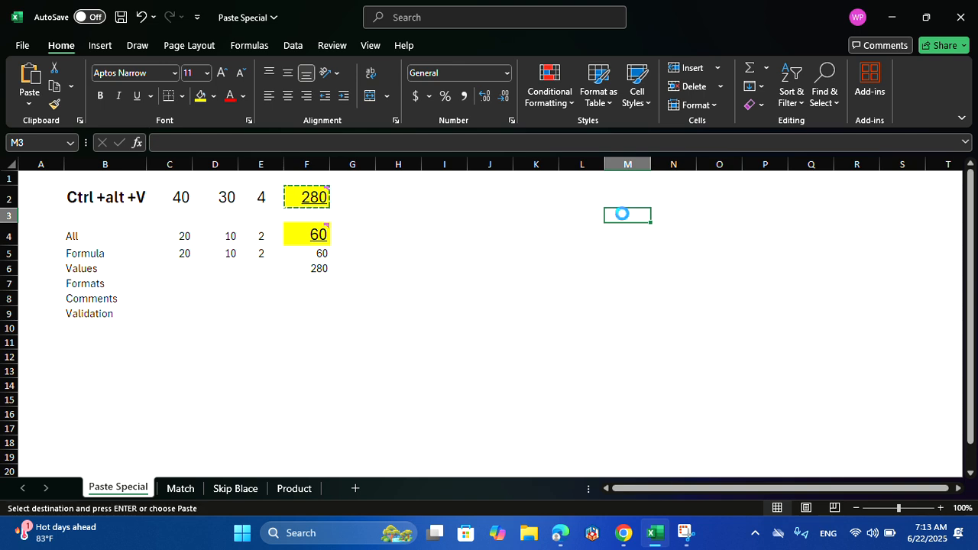
key(ctrl+z)
key(Escape)
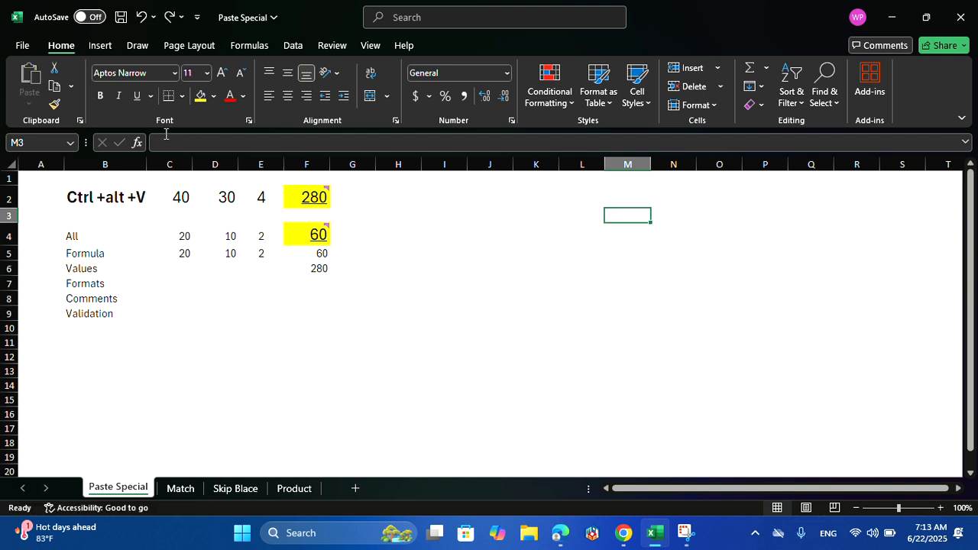
click(216, 272)
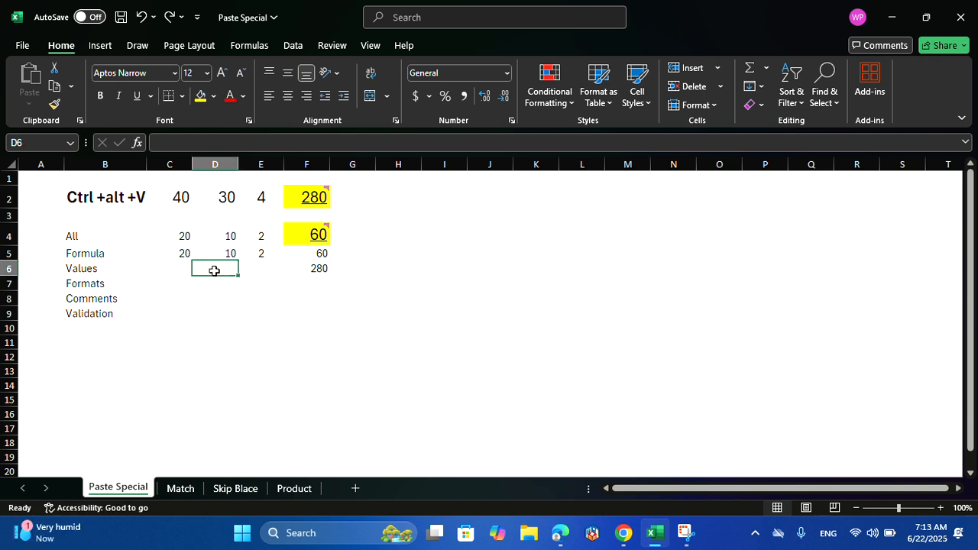
click(172, 270)
double_click(173, 271)
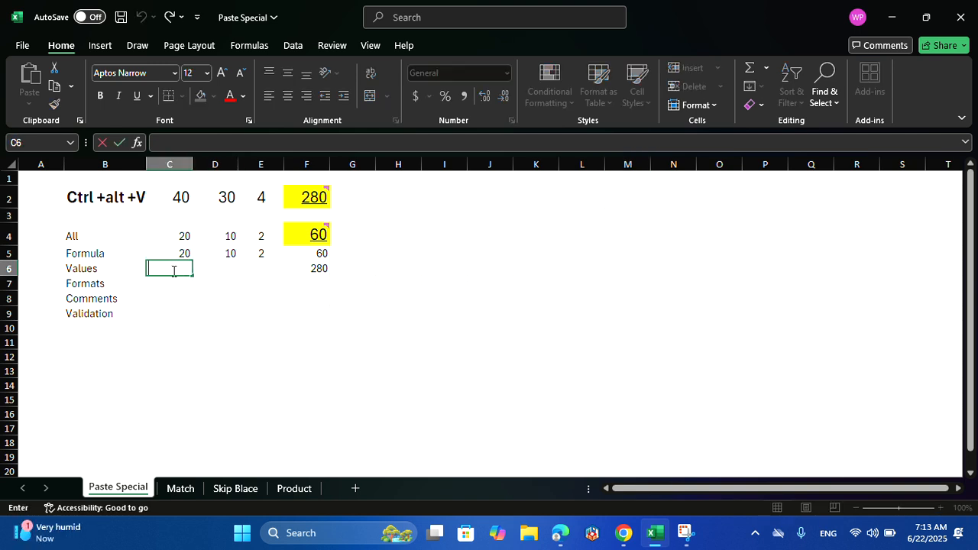
click(267, 340)
- Copy cell F2 and paste only its formatting into F7 in the Formats row using Paste Special
click(117, 283)
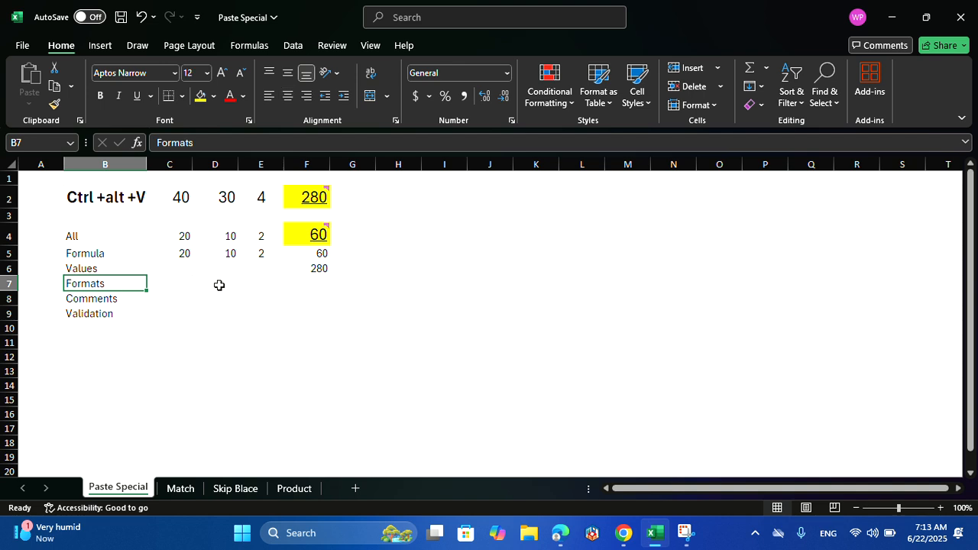
click(325, 197)
key(ctrl+c)
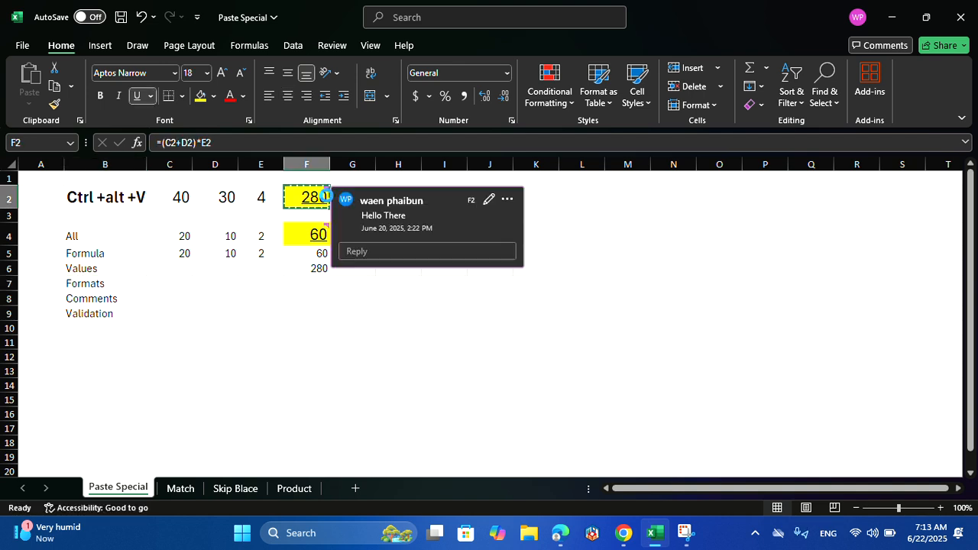
click(307, 286)
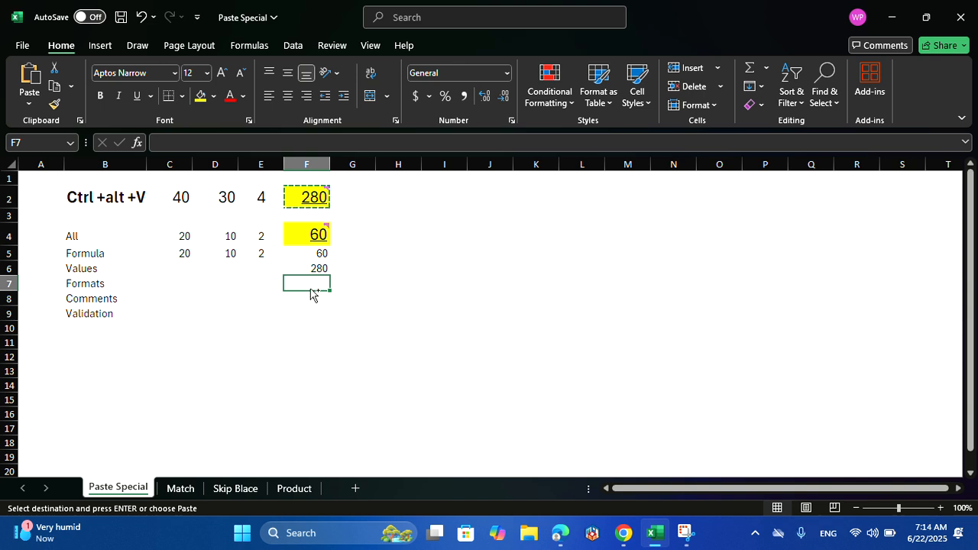
key(ctrl+alt+v)
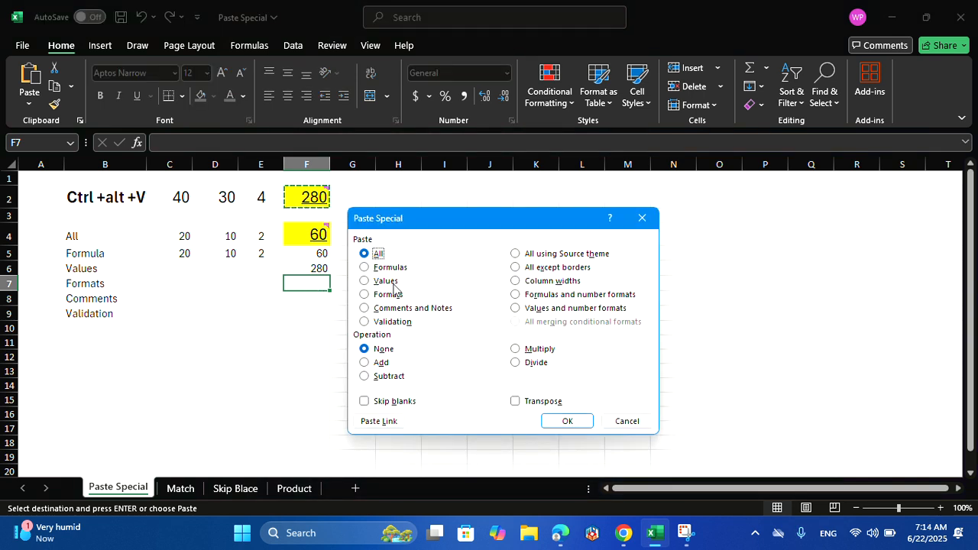
click(363, 295)
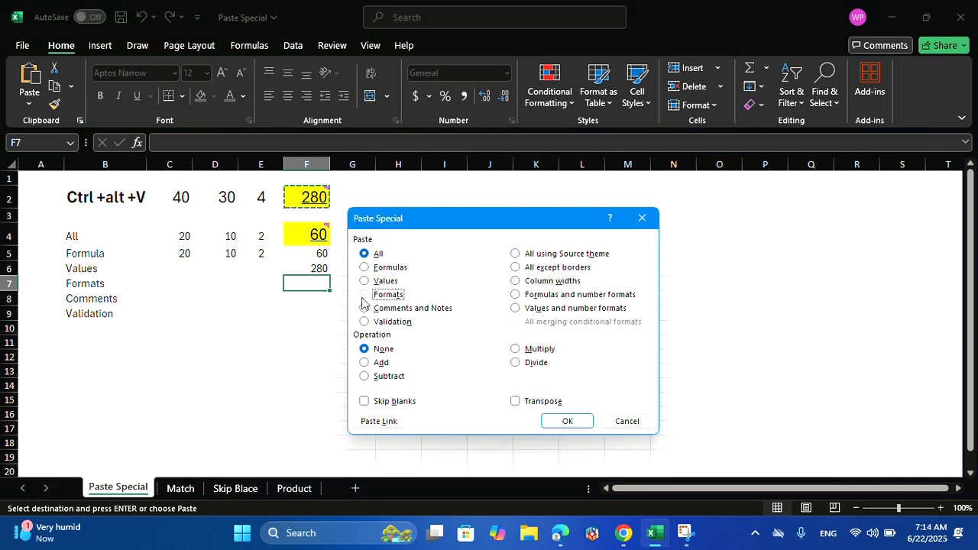
click(566, 420)
click(504, 324)
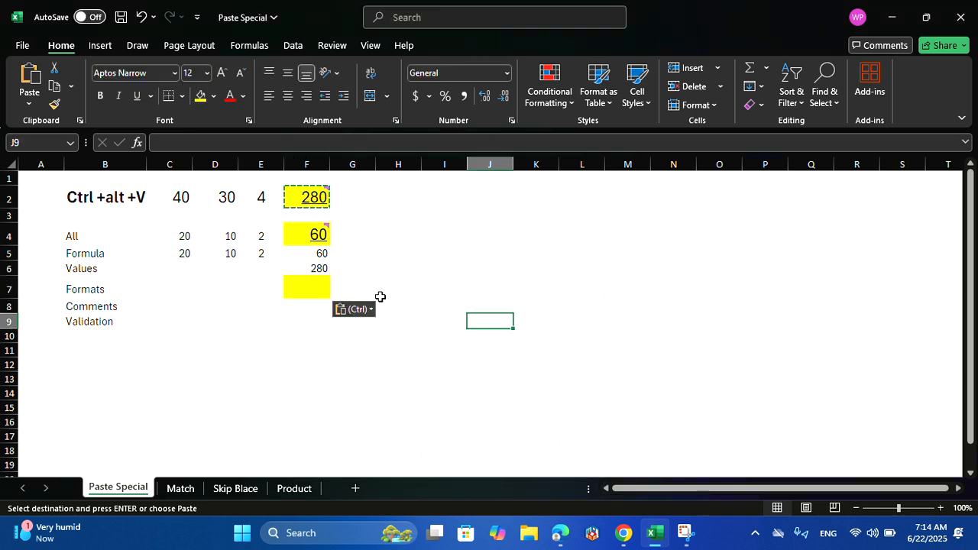
double_click(313, 291)
double_click(314, 294)
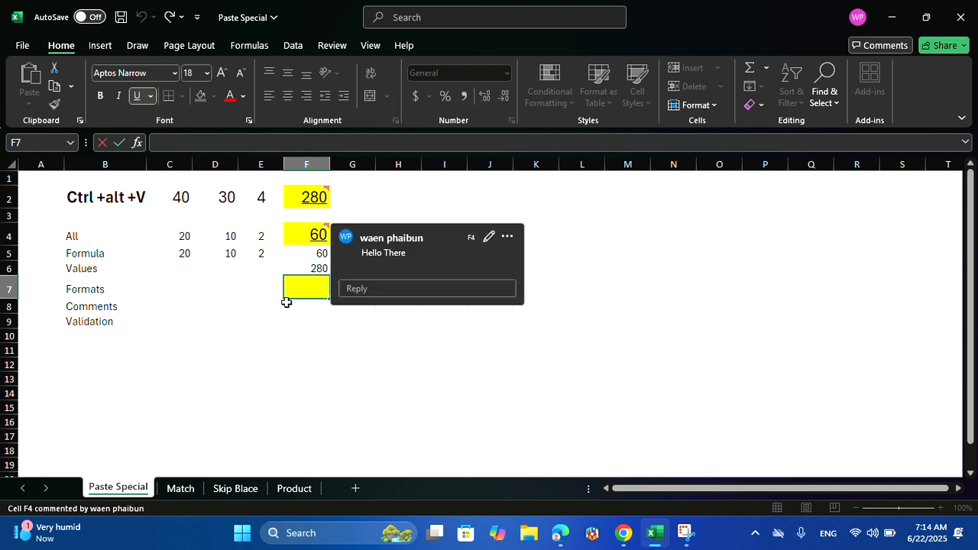
click(355, 287)
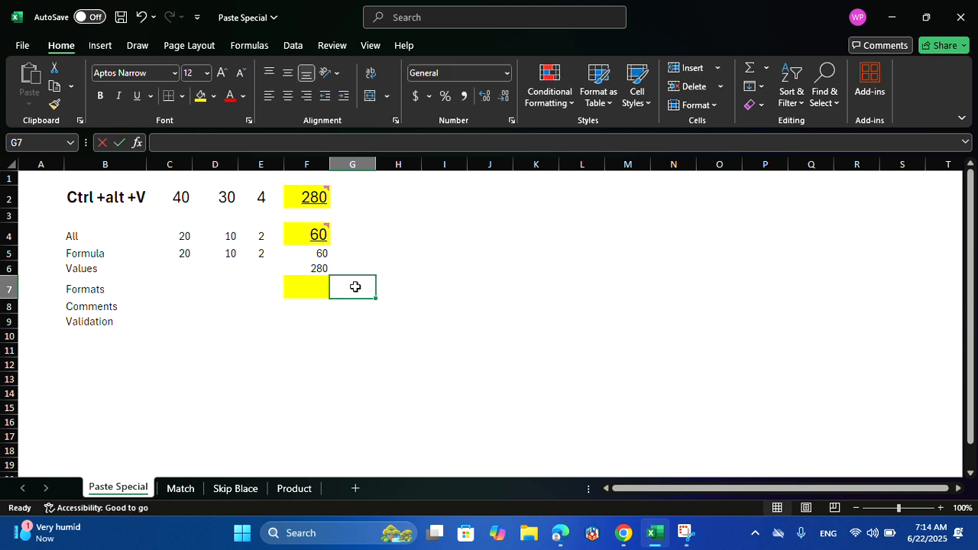
double_click(355, 287)
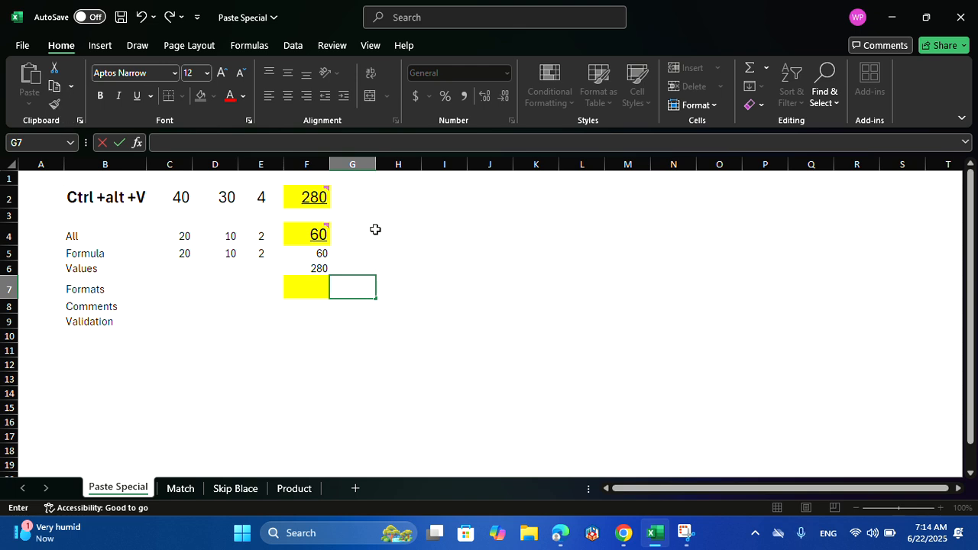
click(319, 283)
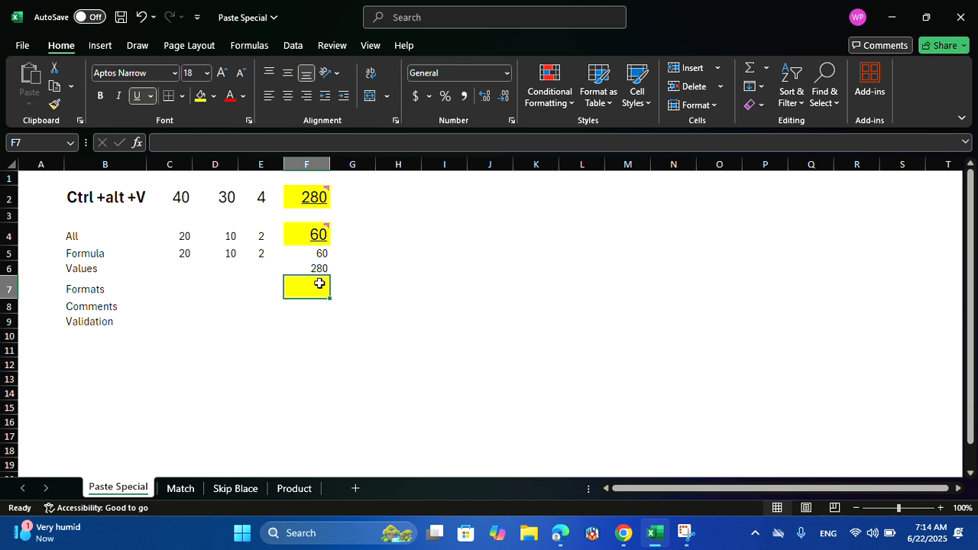
key(ctrl+c)
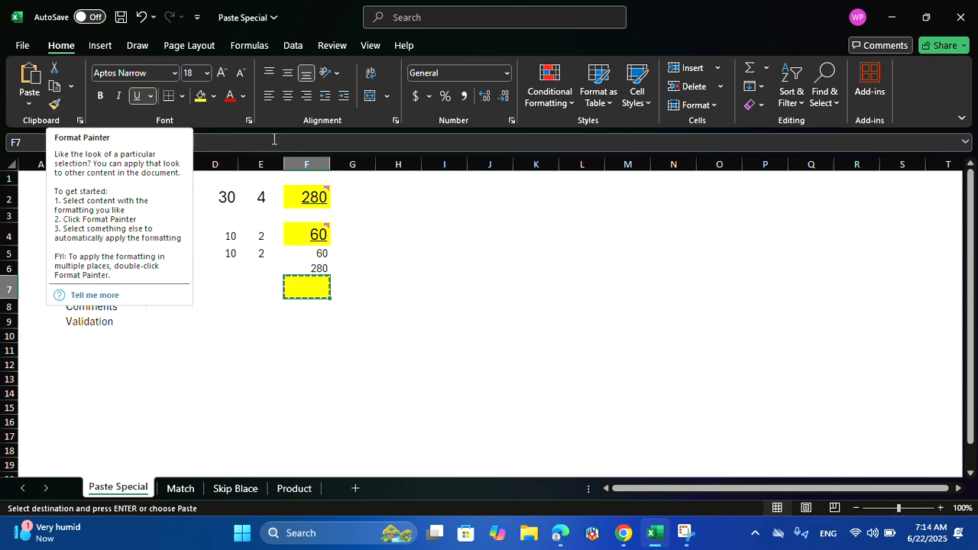
key(Escape)
- Enter the note "Similar with format printer" in G7 beside the Formats example
click(369, 287)
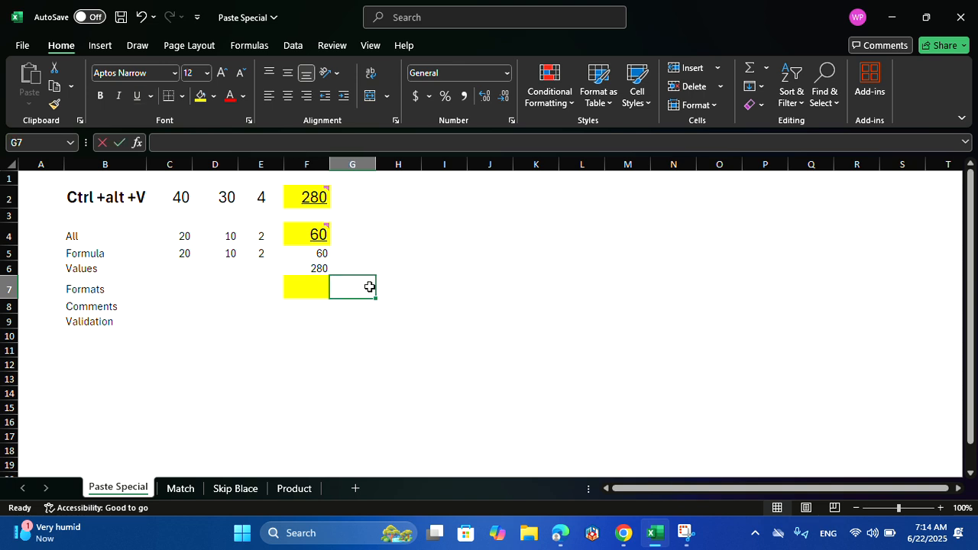
text(Similar with)
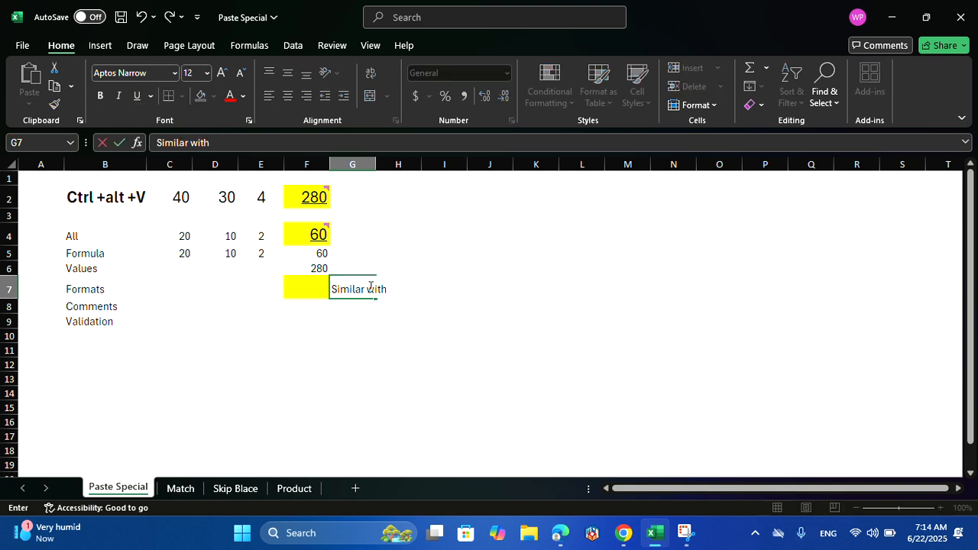
text( formt)
text(t printer)
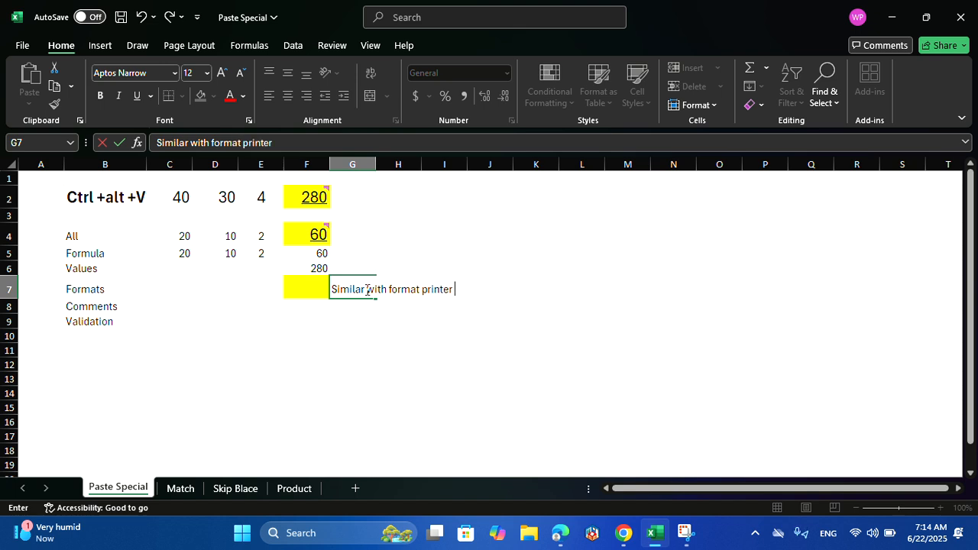
click(302, 350)
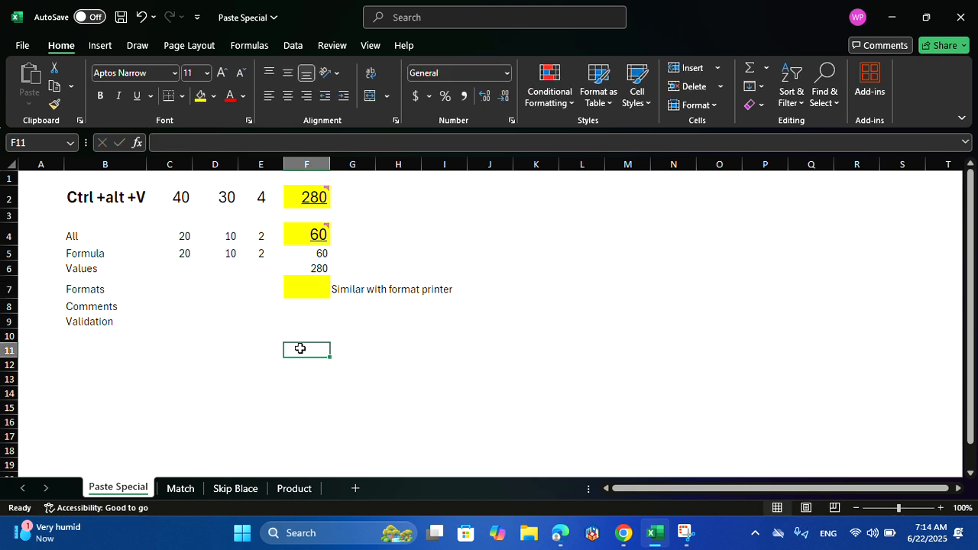
- Copy cell F2 and paste only its comment into F8 in the Comments row using Paste Special, then check the pasted comment
click(300, 308)
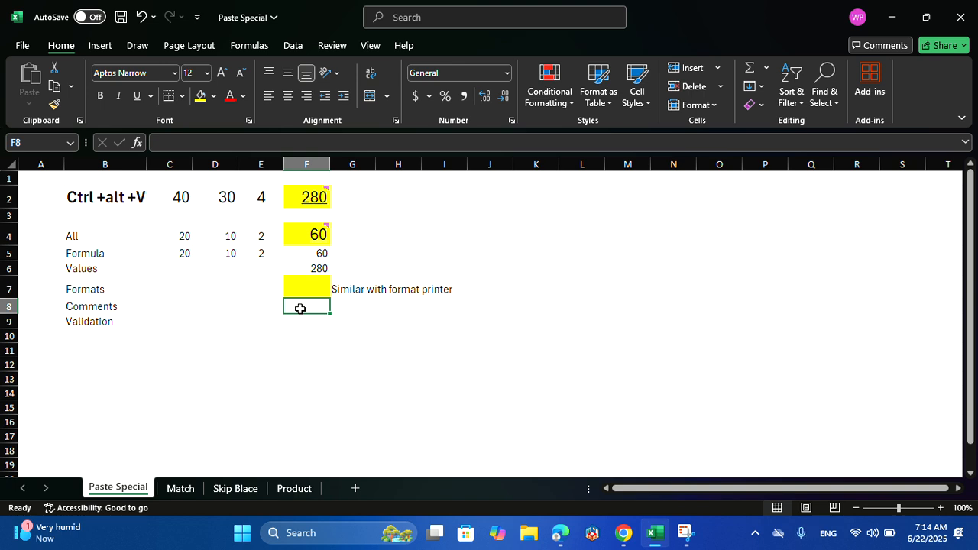
click(295, 196)
mouse_move(295, 196)
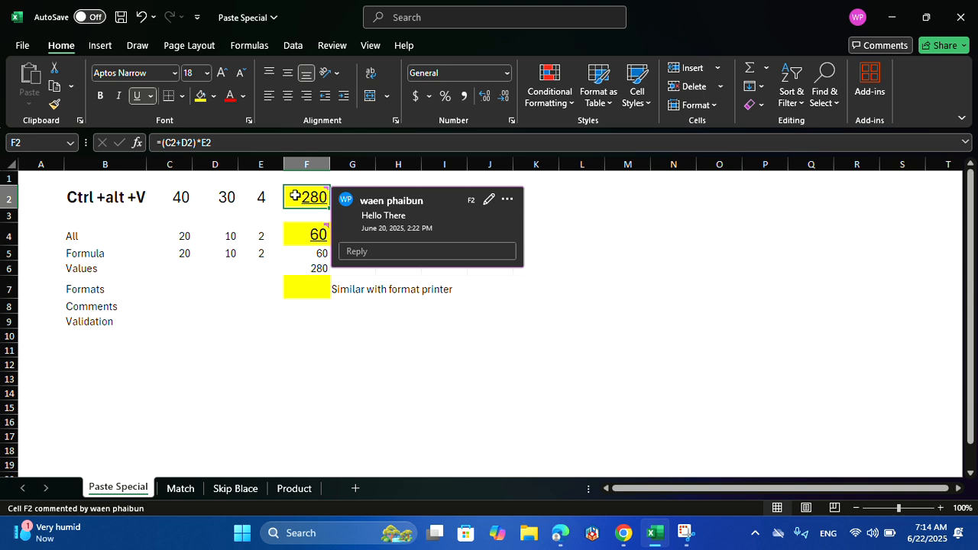
key(ctrl+c)
click(333, 306)
click(307, 308)
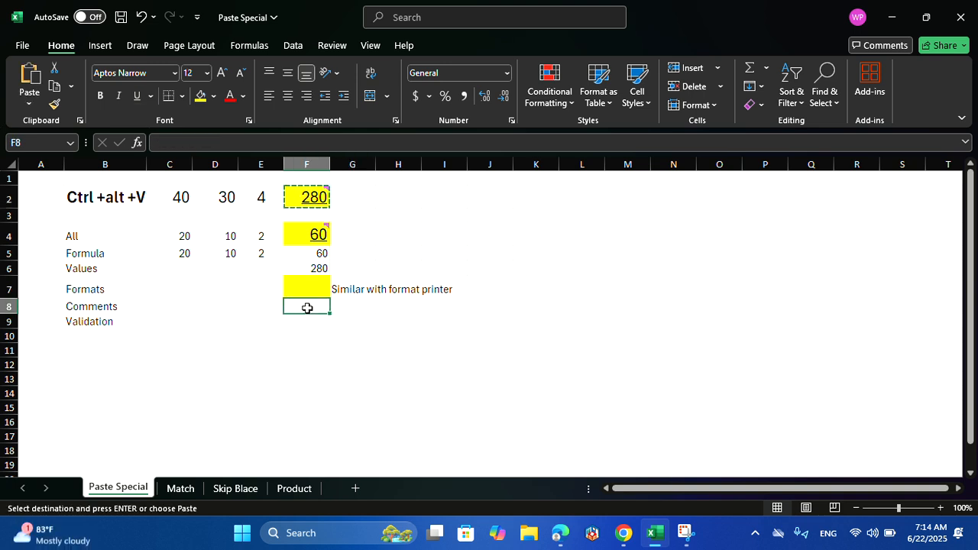
key(ctrl+alt+v)
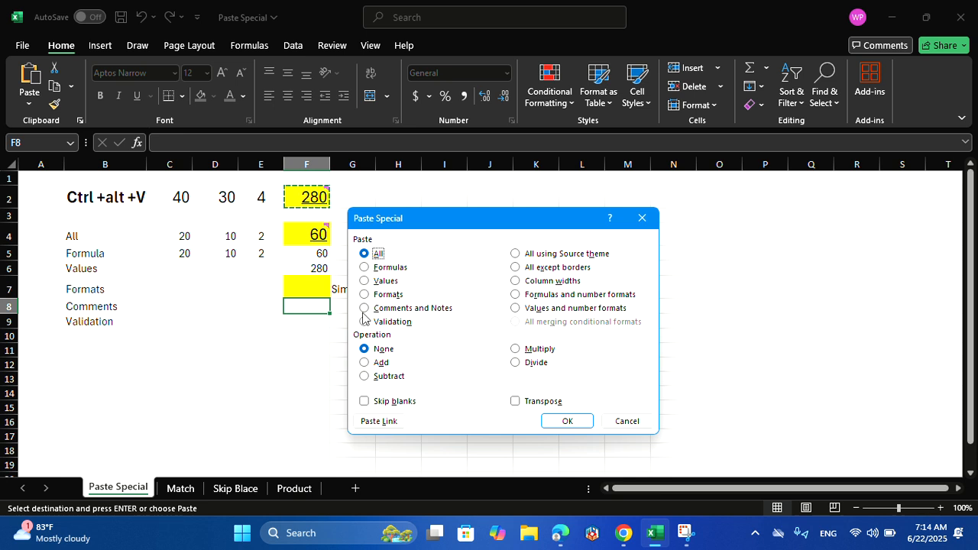
click(375, 308)
click(586, 429)
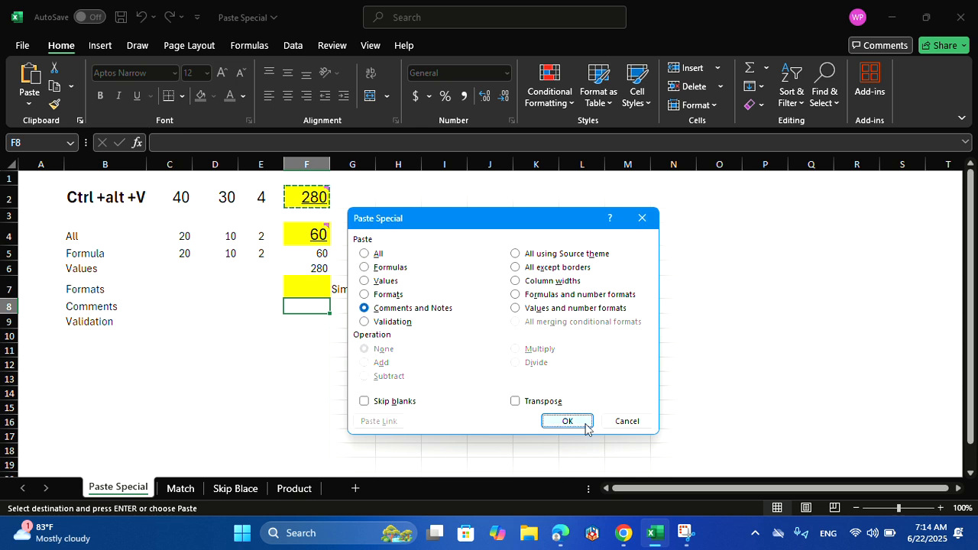
click(428, 354)
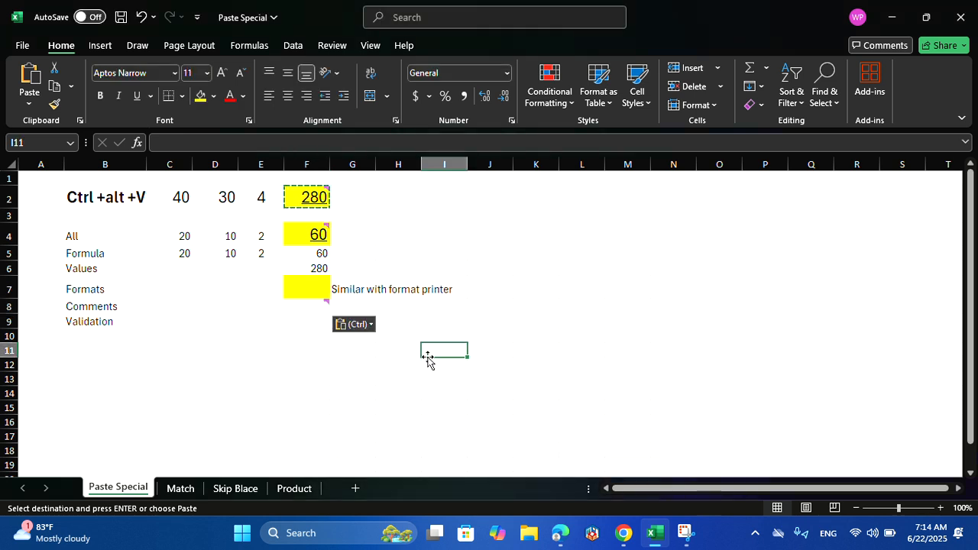
click(322, 306)
mouse_move(323, 305)
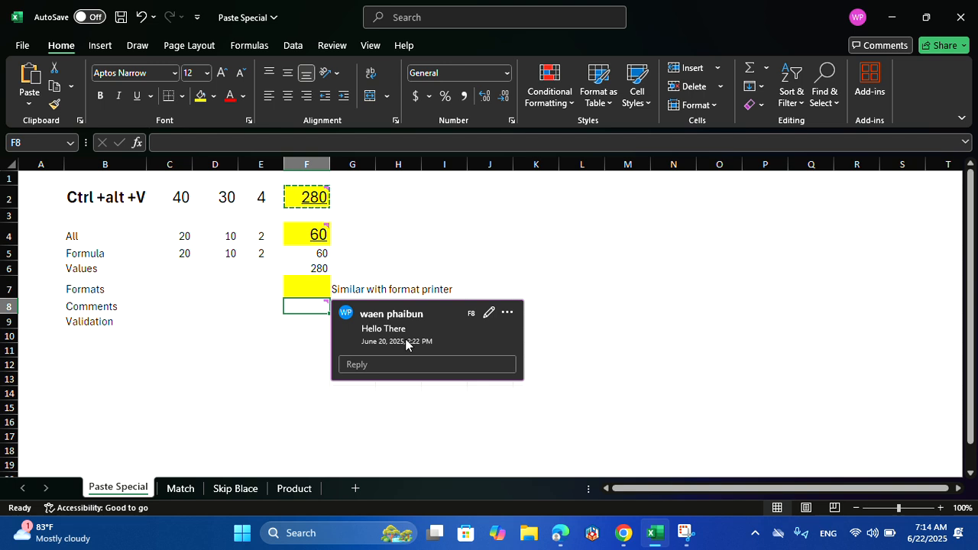
- Set the source of the list data validation in cell C9 of the Validation row to "Yes, No, Other"
click(313, 320)
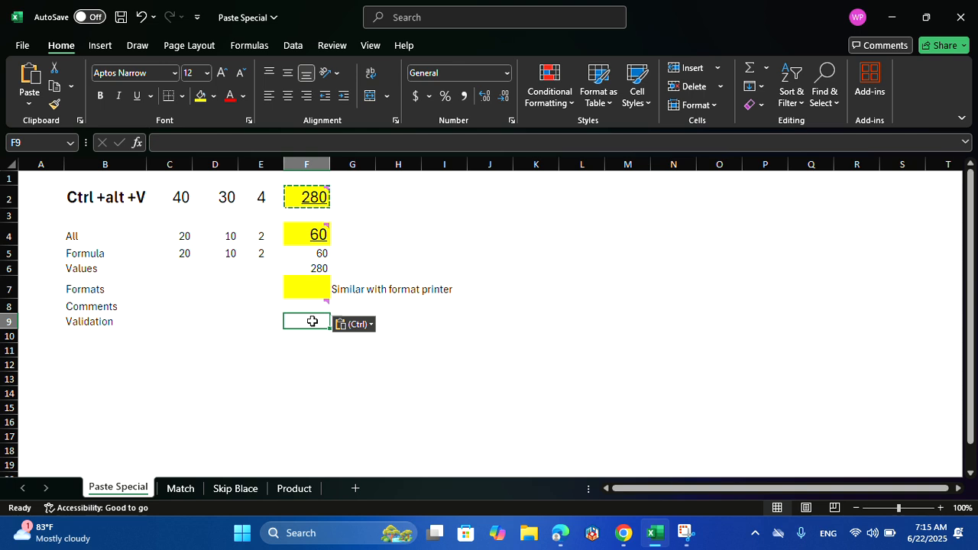
click(179, 320)
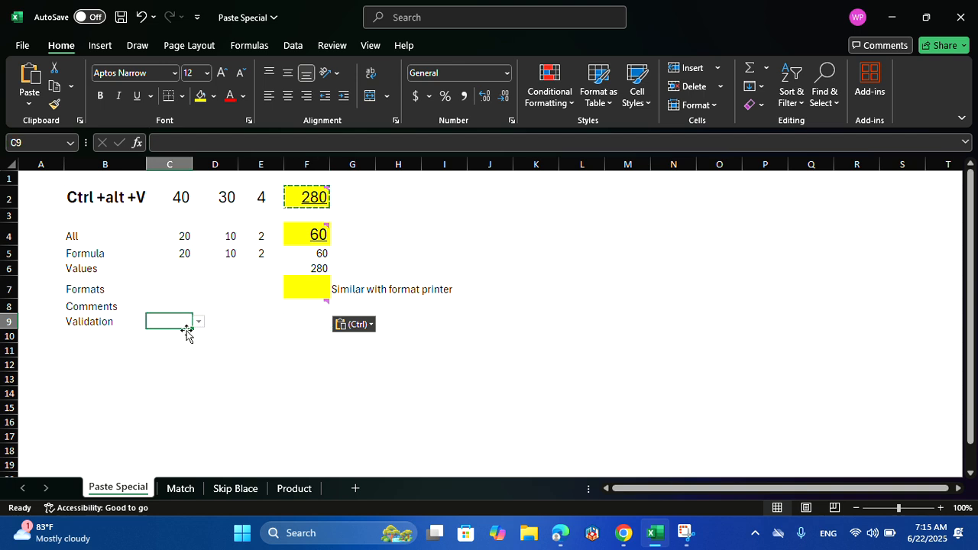
click(293, 47)
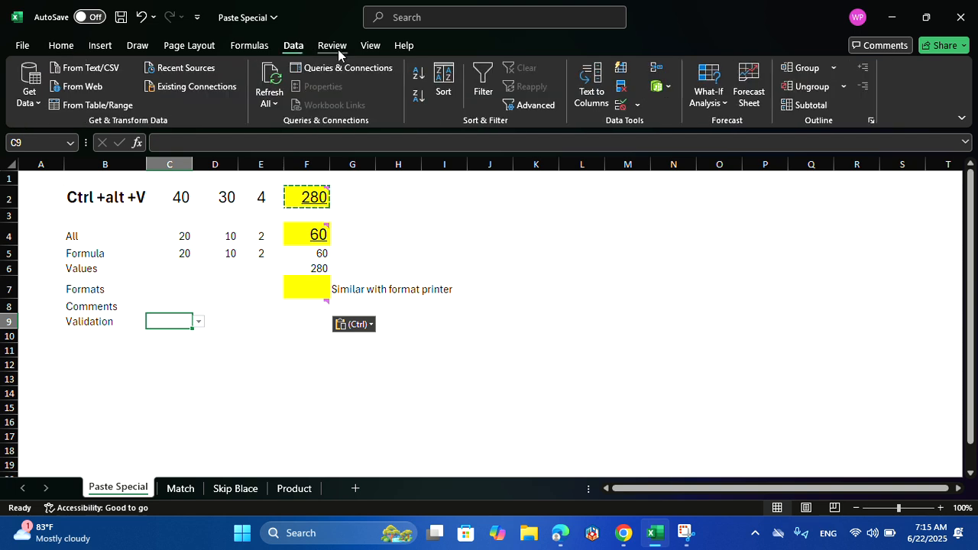
click(638, 105)
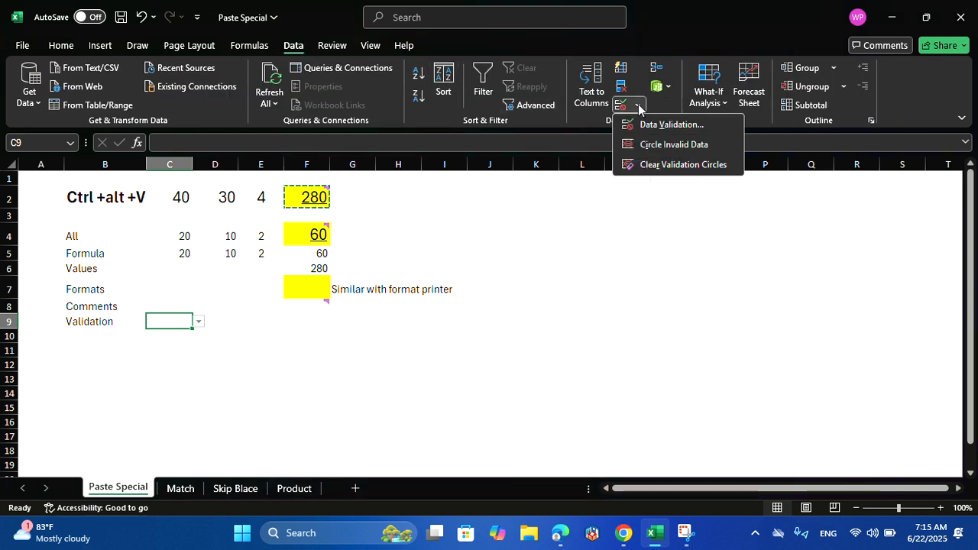
click(646, 125)
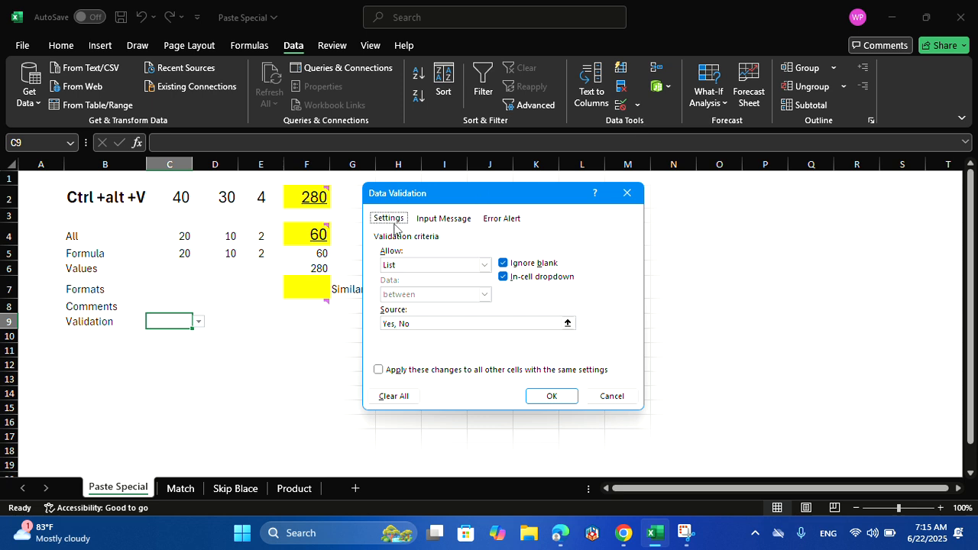
click(435, 324)
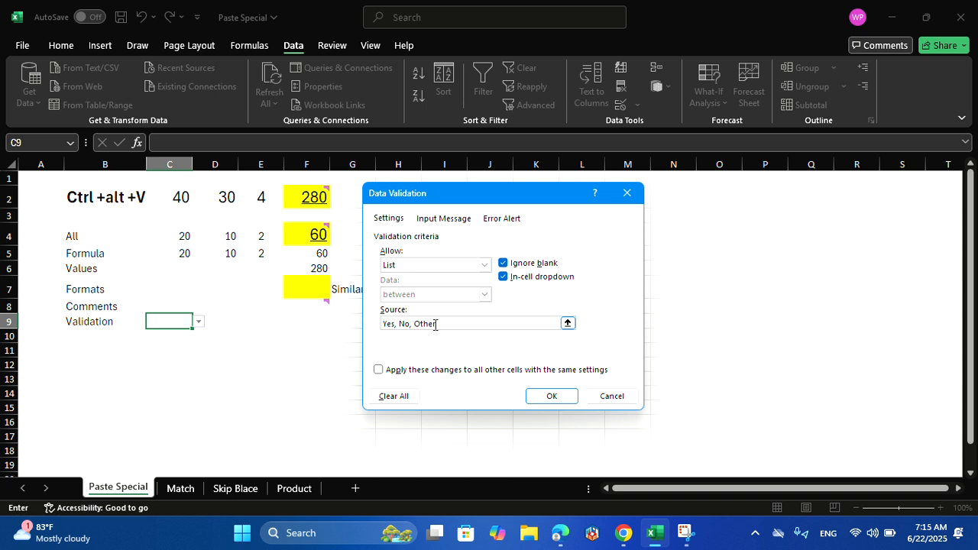
click(543, 396)
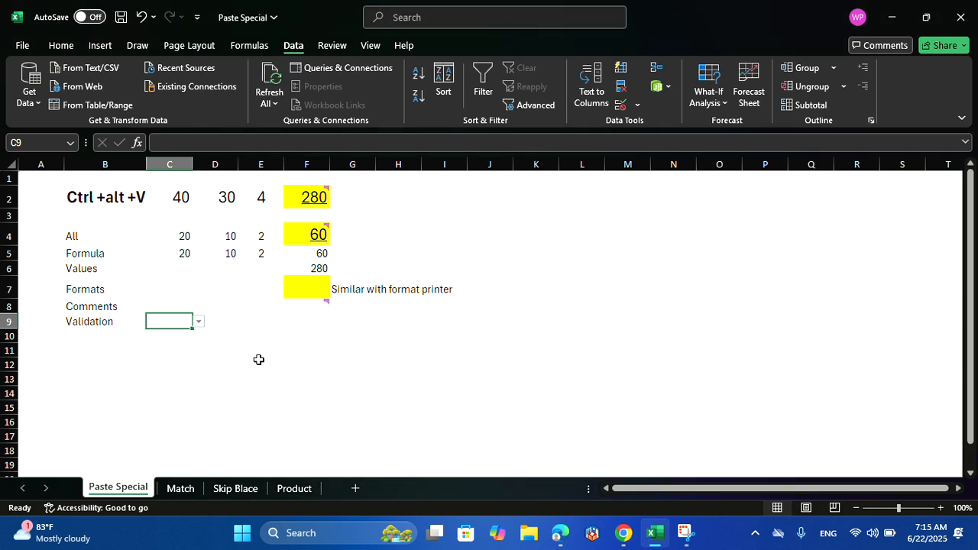
- Choose Yes from the validation list in cell C9
click(234, 363)
click(186, 314)
click(198, 322)
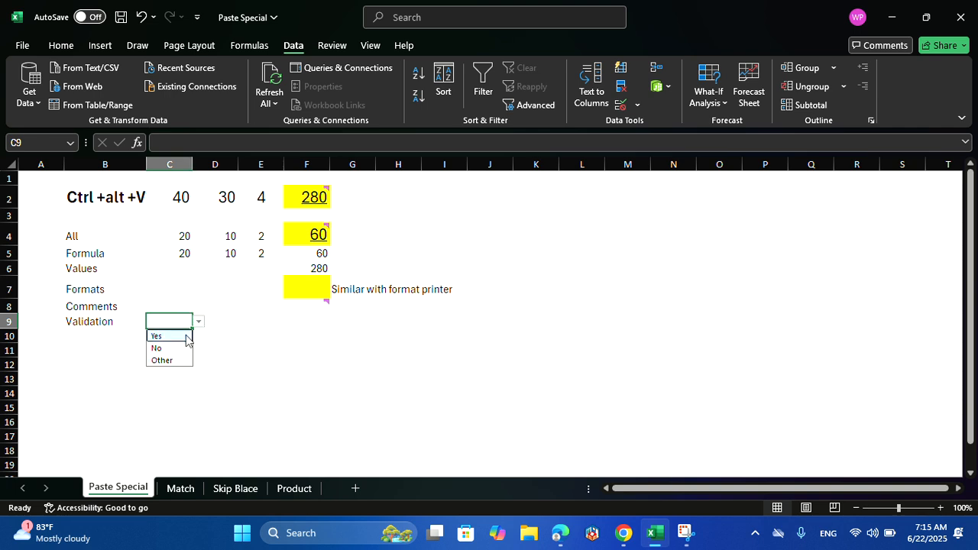
click(186, 336)
click(196, 350)
- Copy cell C9 and paste only its validation into F9 in the Validation row using Paste Special
click(164, 324)
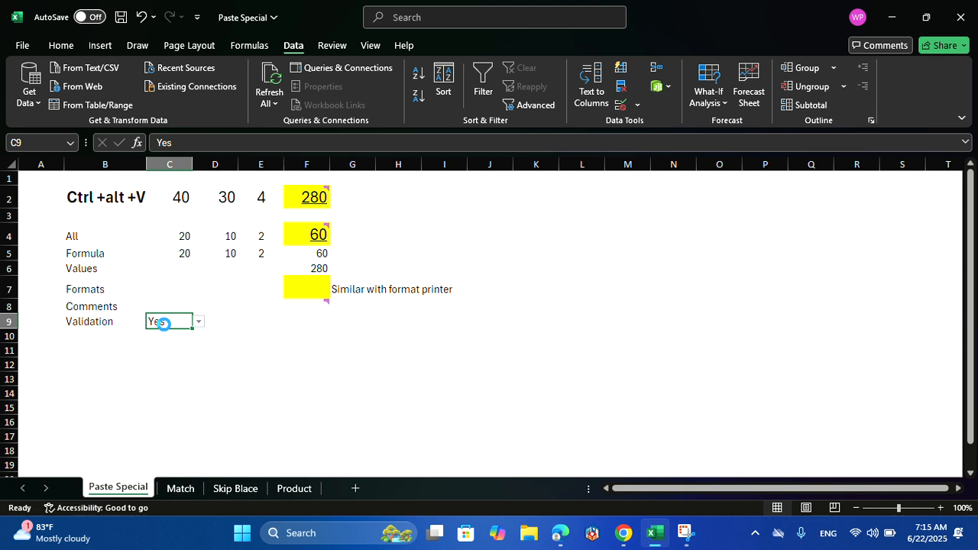
key(ctrl+c)
click(316, 319)
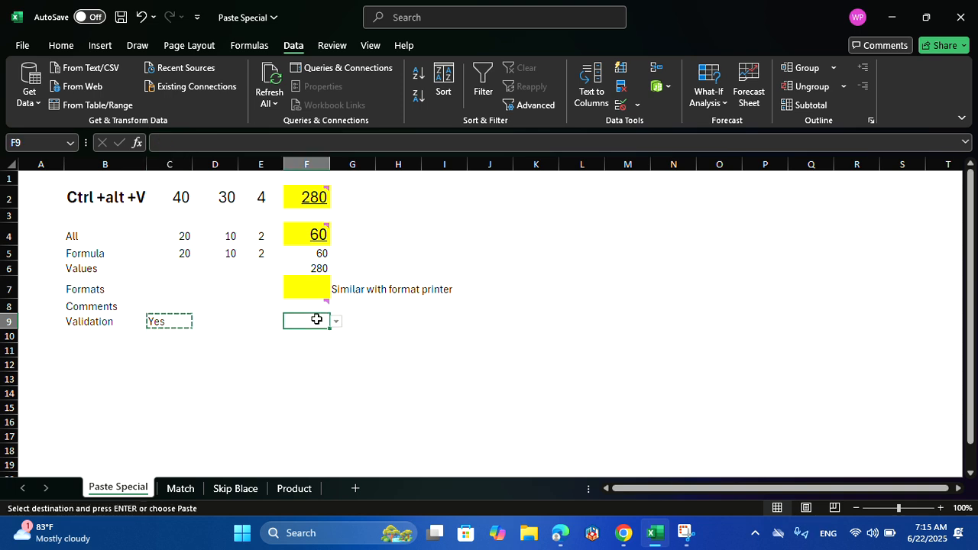
key(ctrl+alt+v)
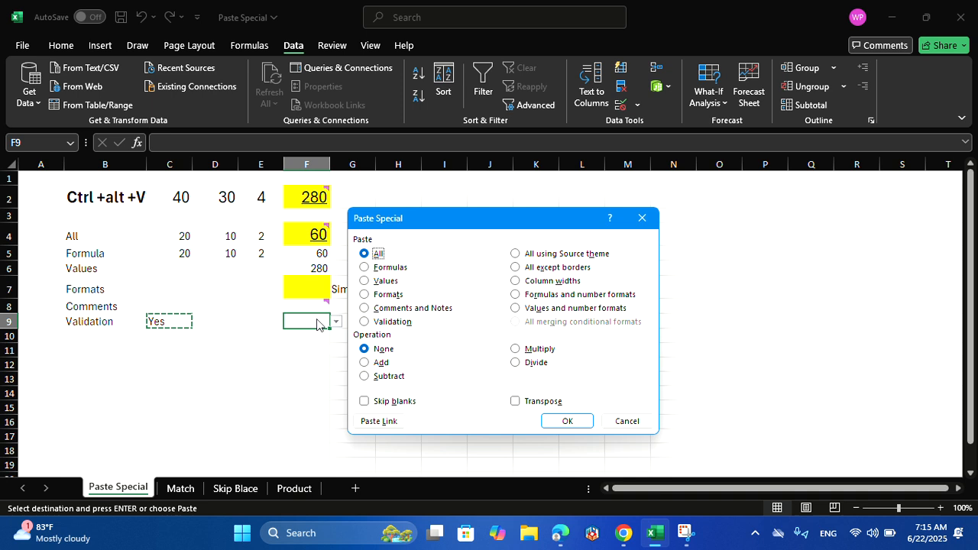
click(401, 322)
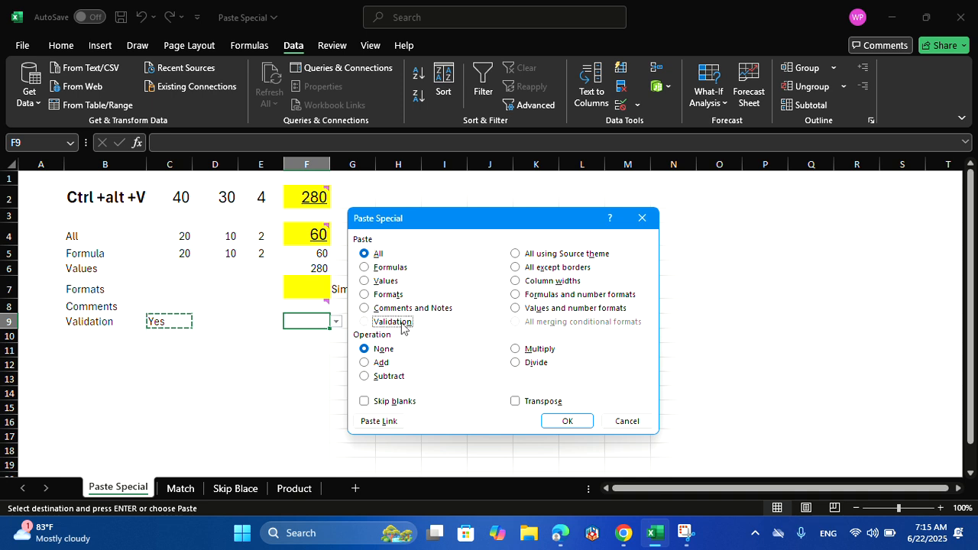
click(579, 421)
click(389, 366)
key(Escape)
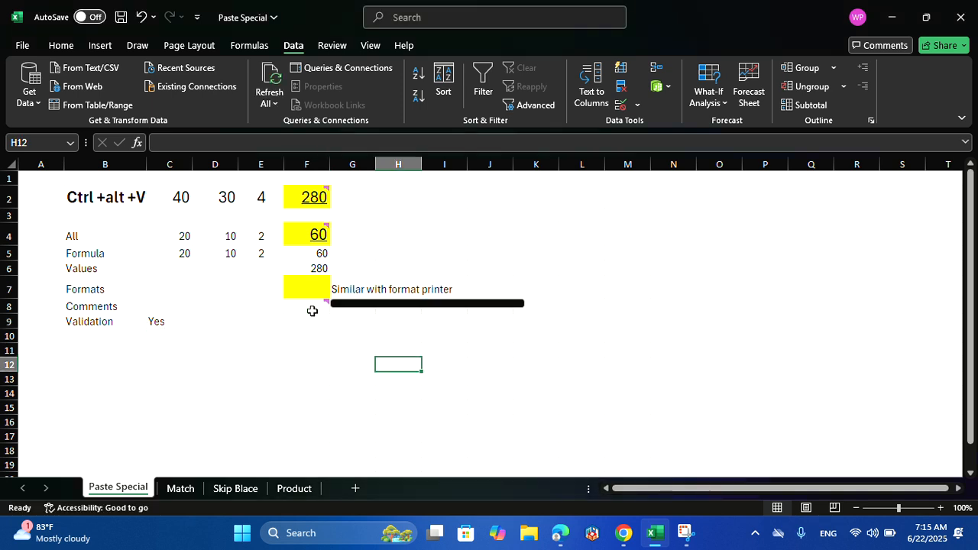
- Choose Yes from the pasted validation list in cell F9
click(313, 318)
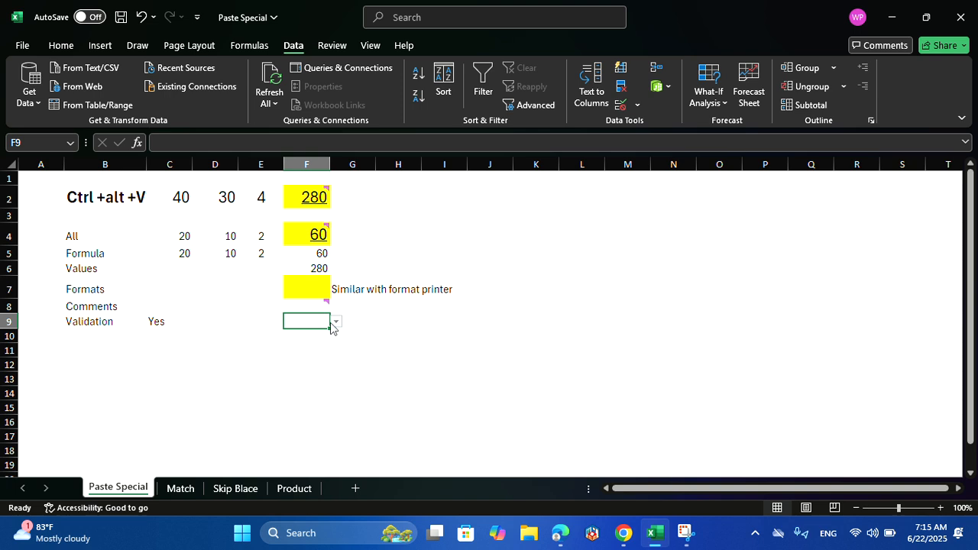
click(335, 321)
click(322, 336)
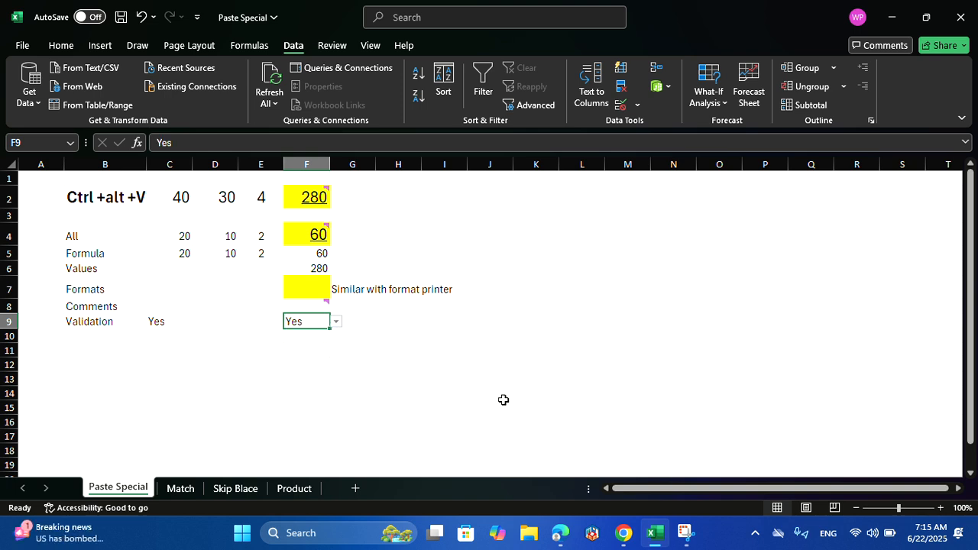